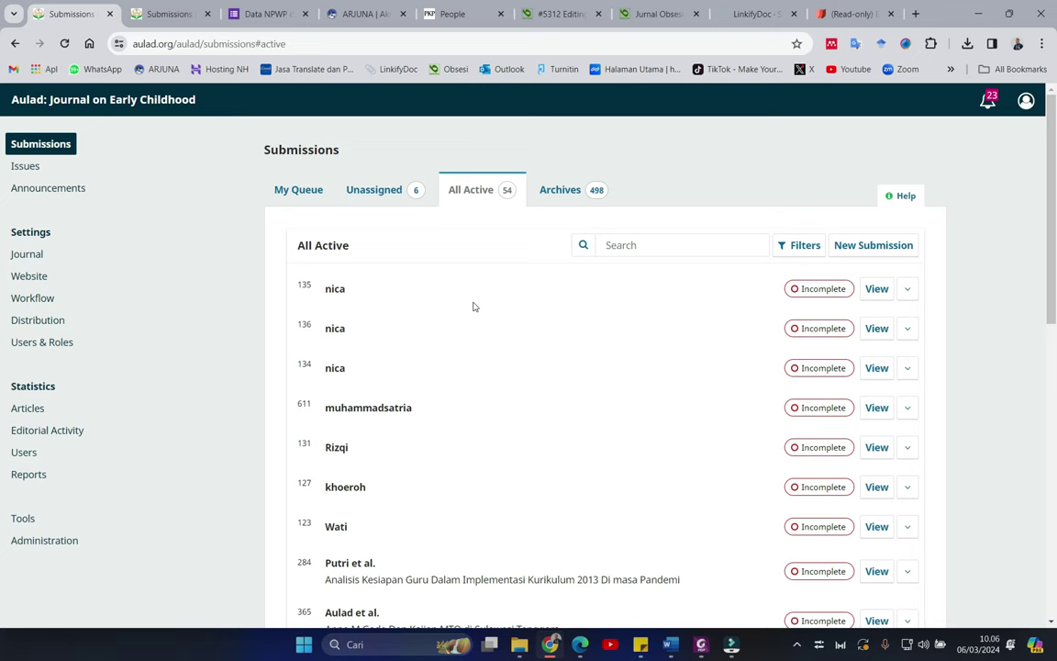
Expand incomplete submission 135 in the All Active list and copy its author's name
scroll(472, 313, "up", 1)
left_click(914, 291)
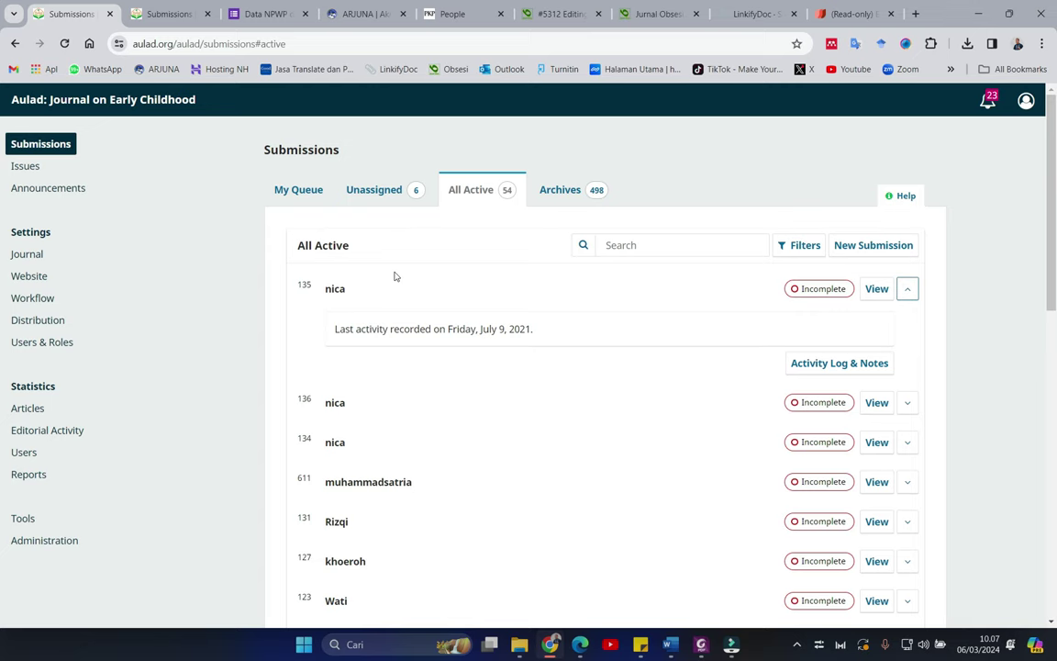
double_click(328, 288)
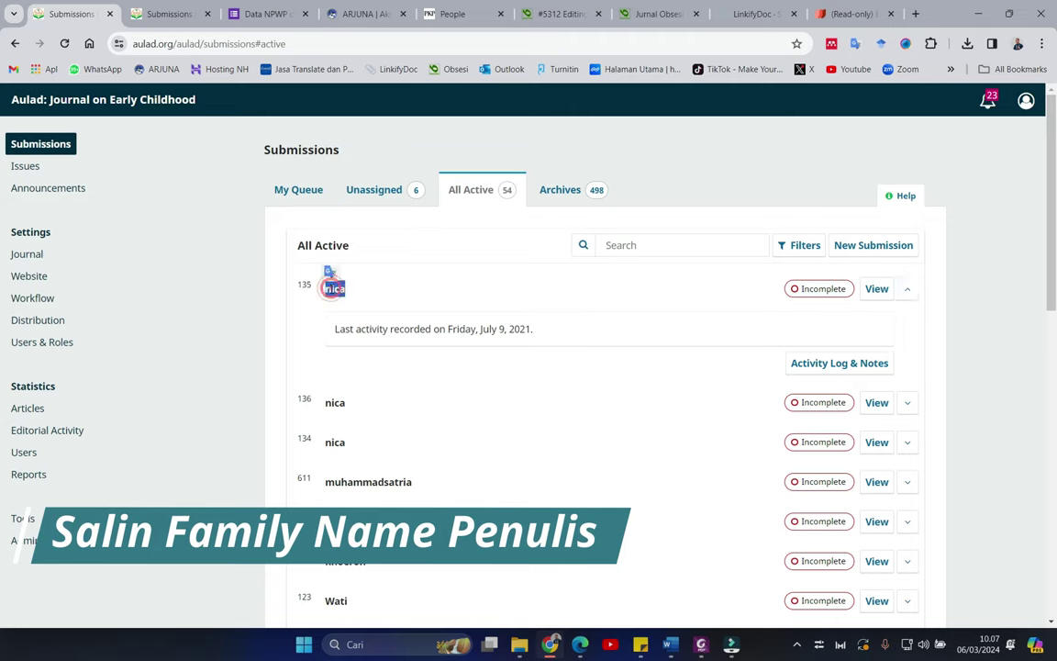
right_click(336, 289)
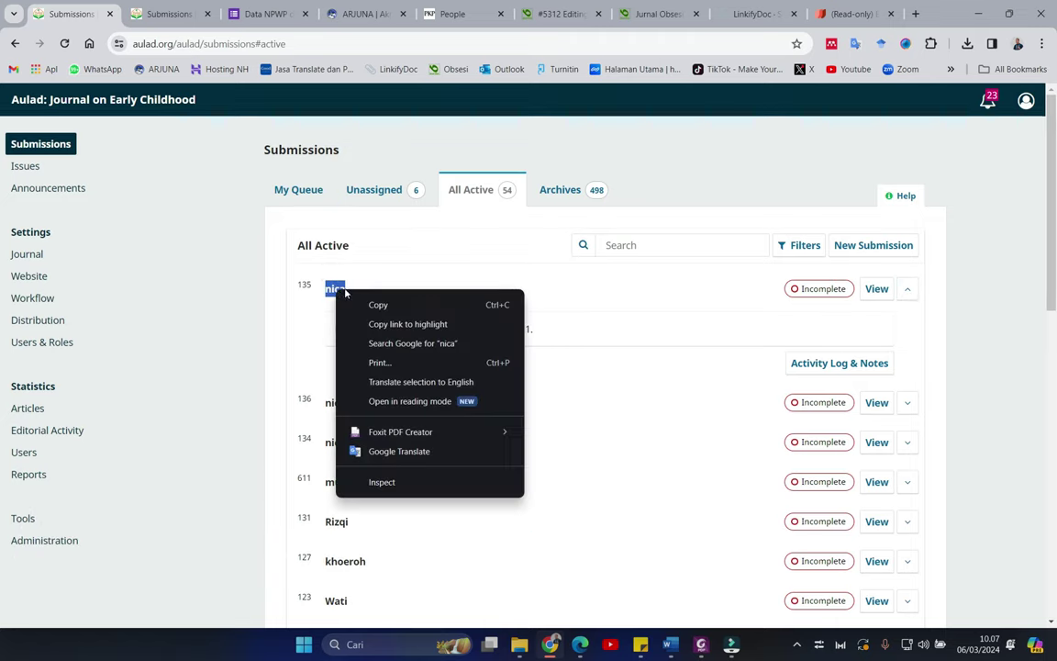
left_click(414, 269)
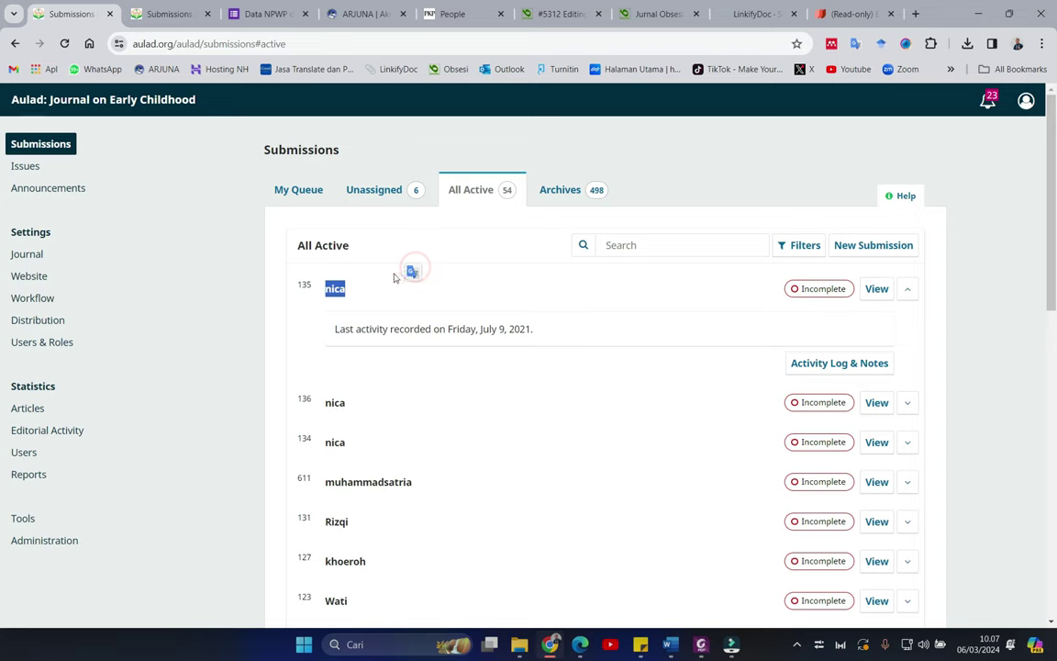
right_click(334, 290)
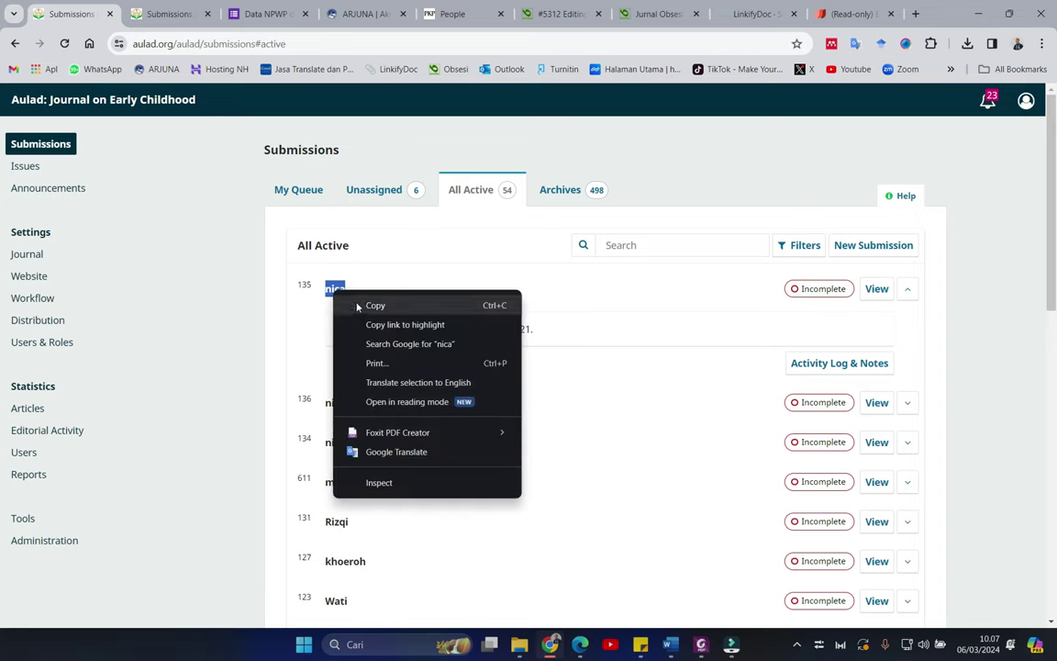
left_click(376, 306)
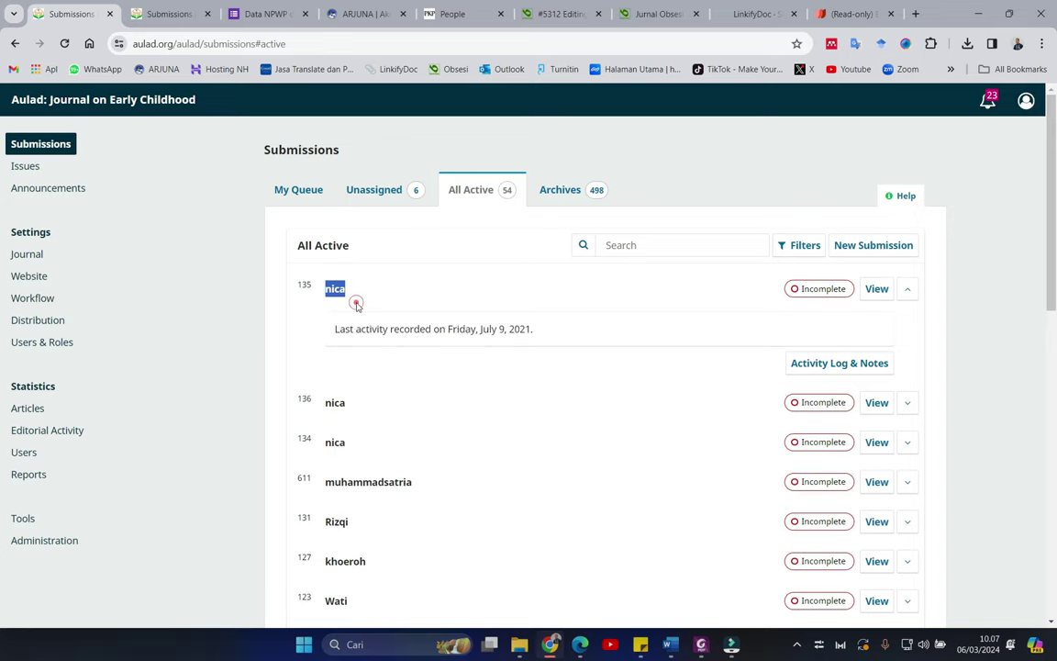
Switch to the second browser tab and reload the journal's submissions page at aulad.org/aulad/submissions
left_click(168, 15)
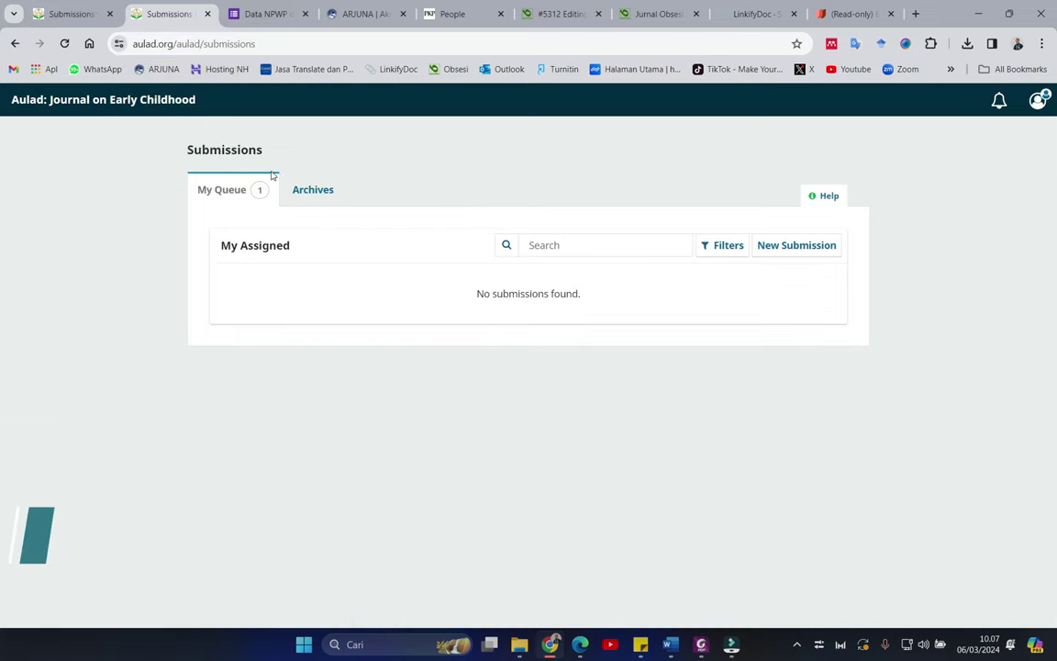
left_click(315, 41)
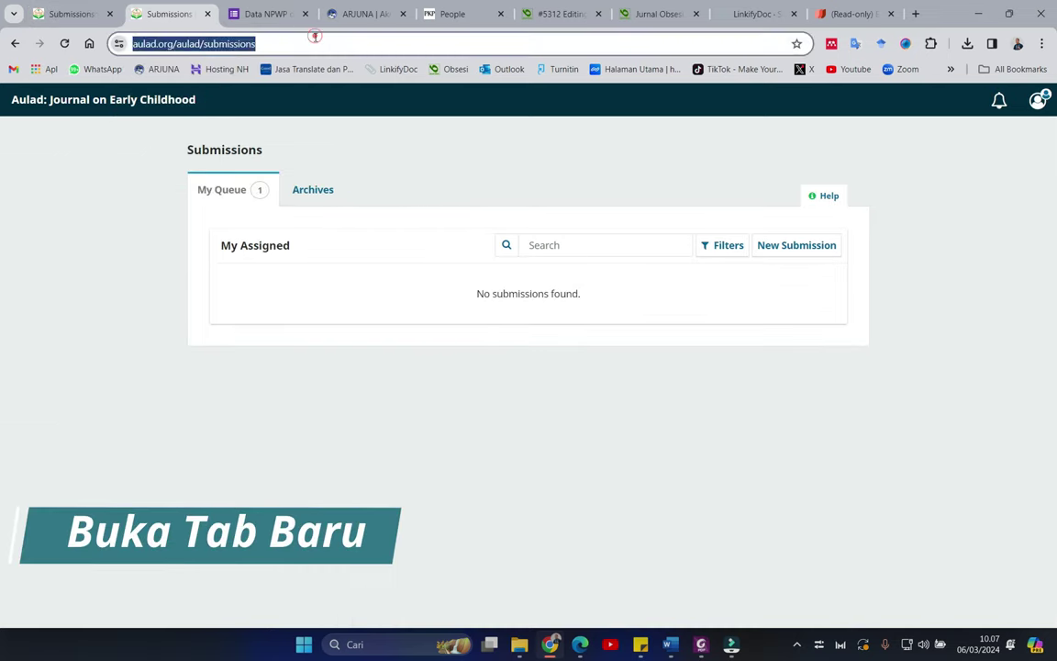
key("Return")
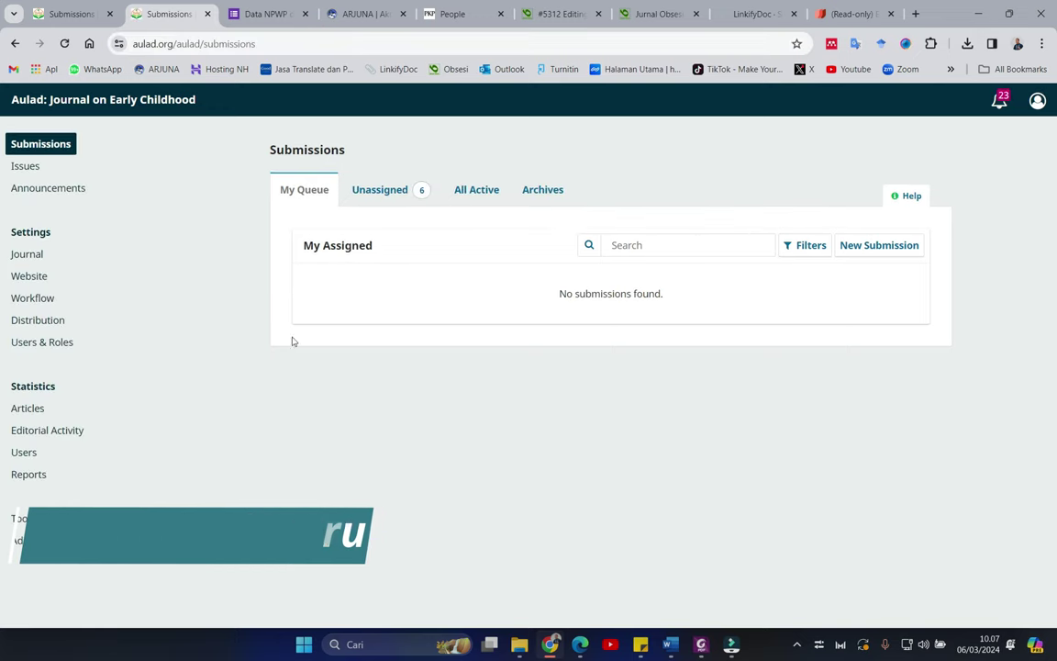
Search the current users in Users & Roles for the author name copied from submission 135
left_click(27, 344)
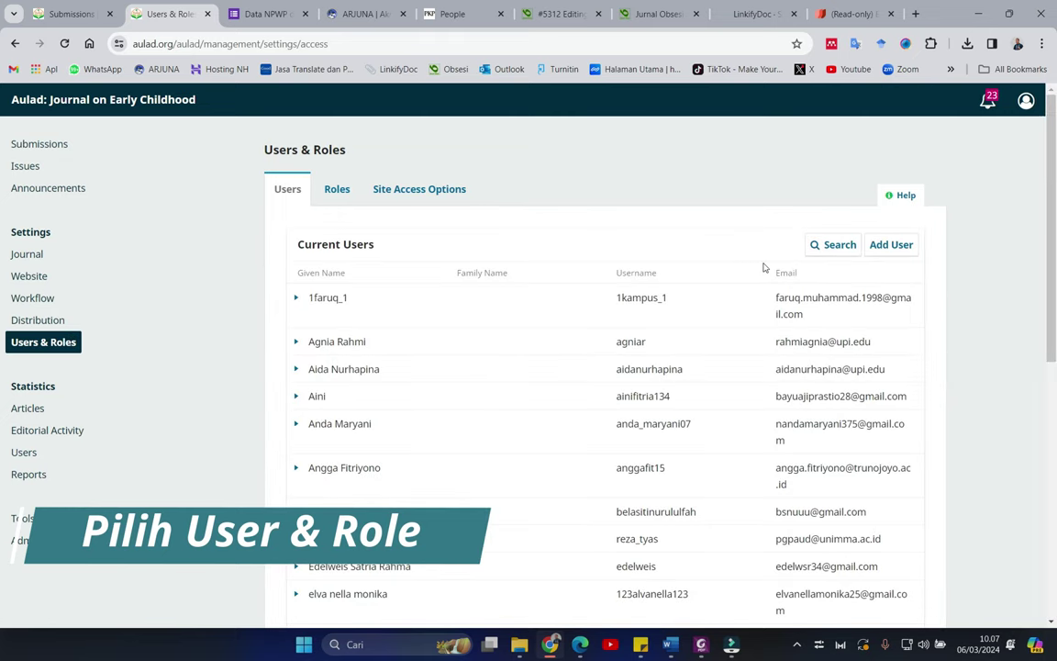
left_click(835, 243)
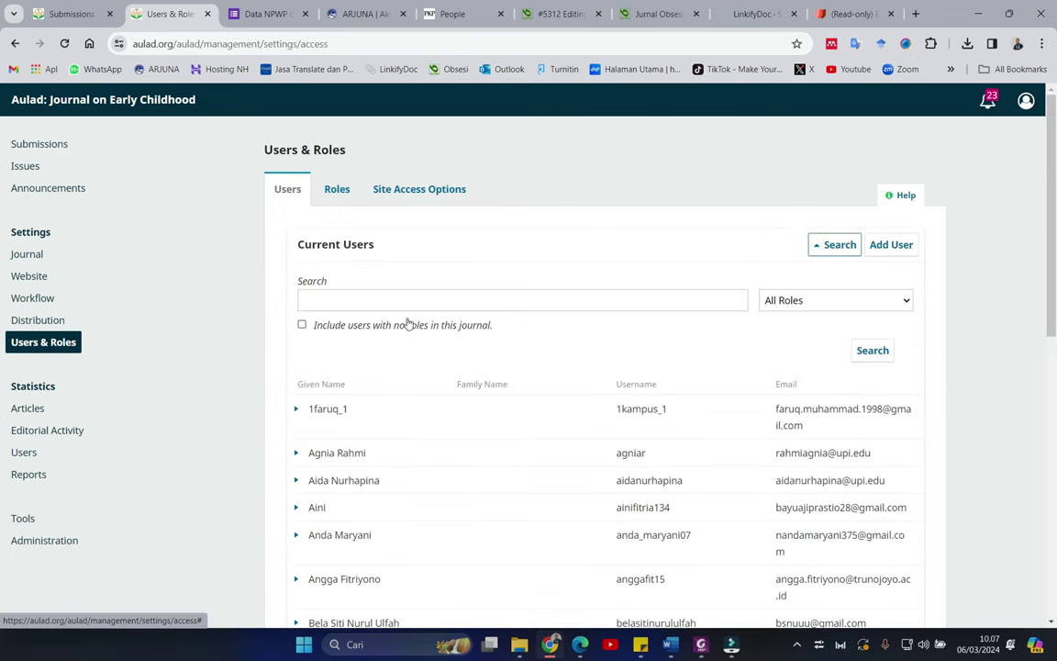
left_click(373, 301)
left_click(373, 300)
right_click(376, 305)
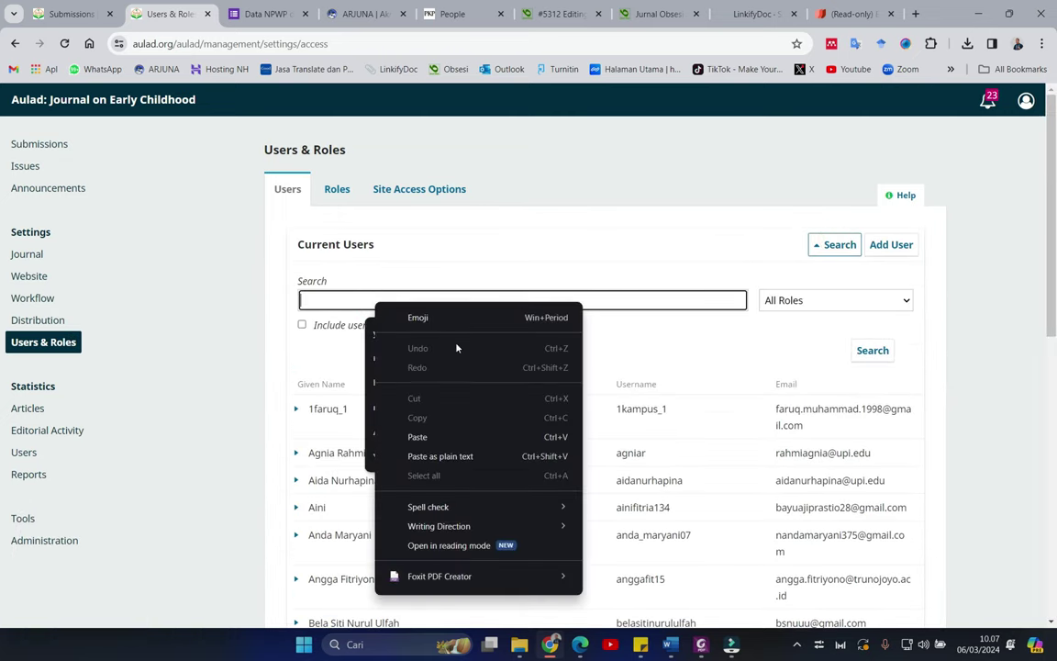
left_click(431, 438)
key("Return")
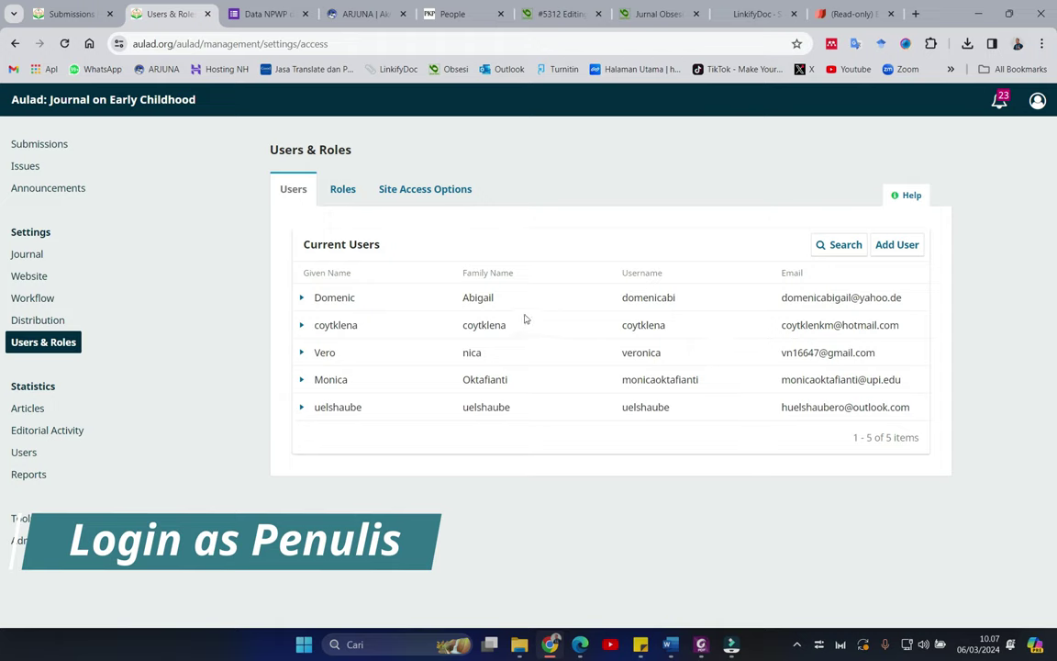
Log in as the user whose family name exactly matches the copied author name, confirming the switch
double_click(466, 355)
left_click(478, 351)
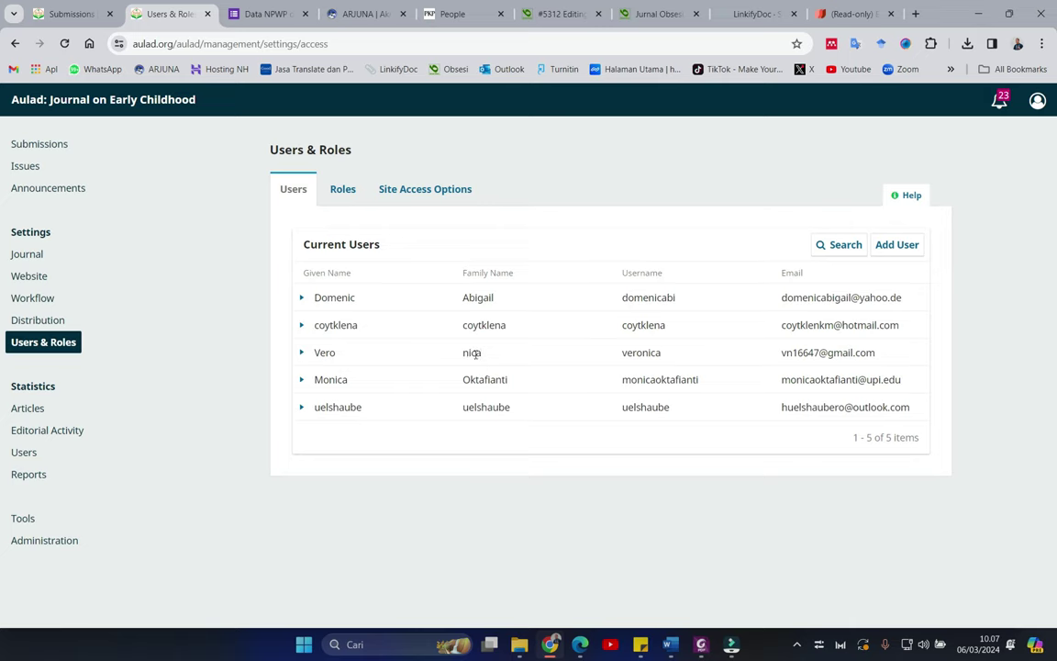
left_click(301, 353)
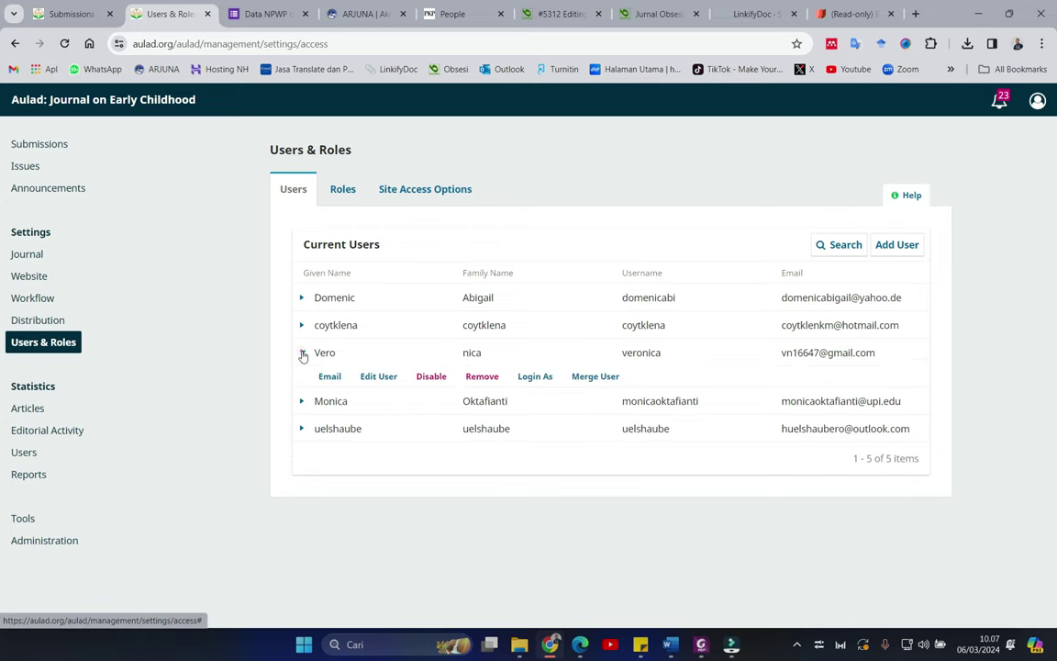
left_click(535, 377)
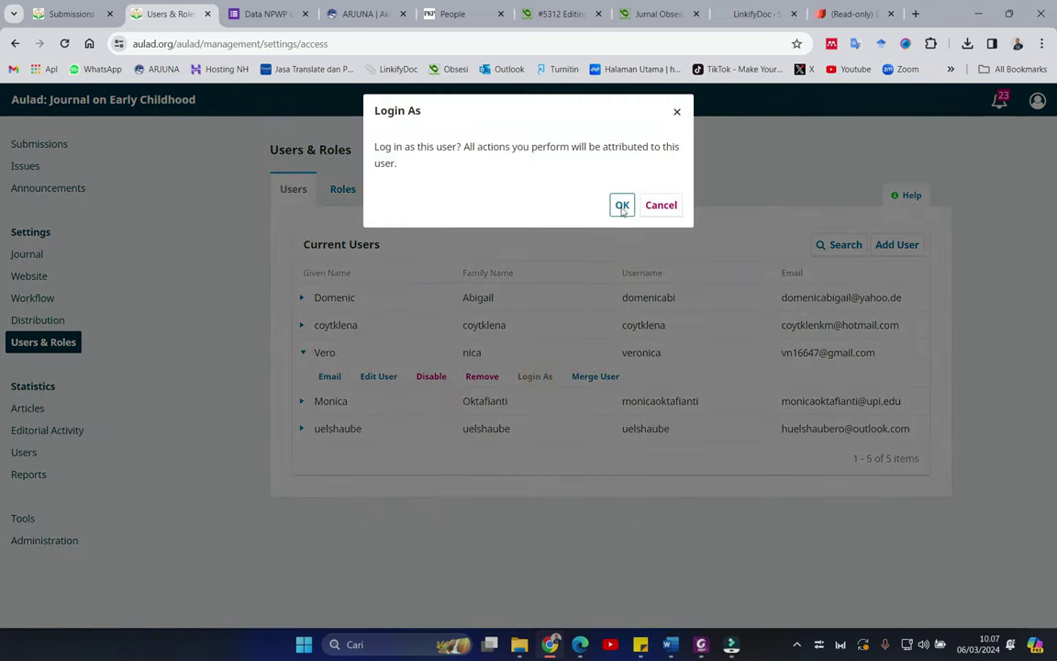
left_click(620, 204)
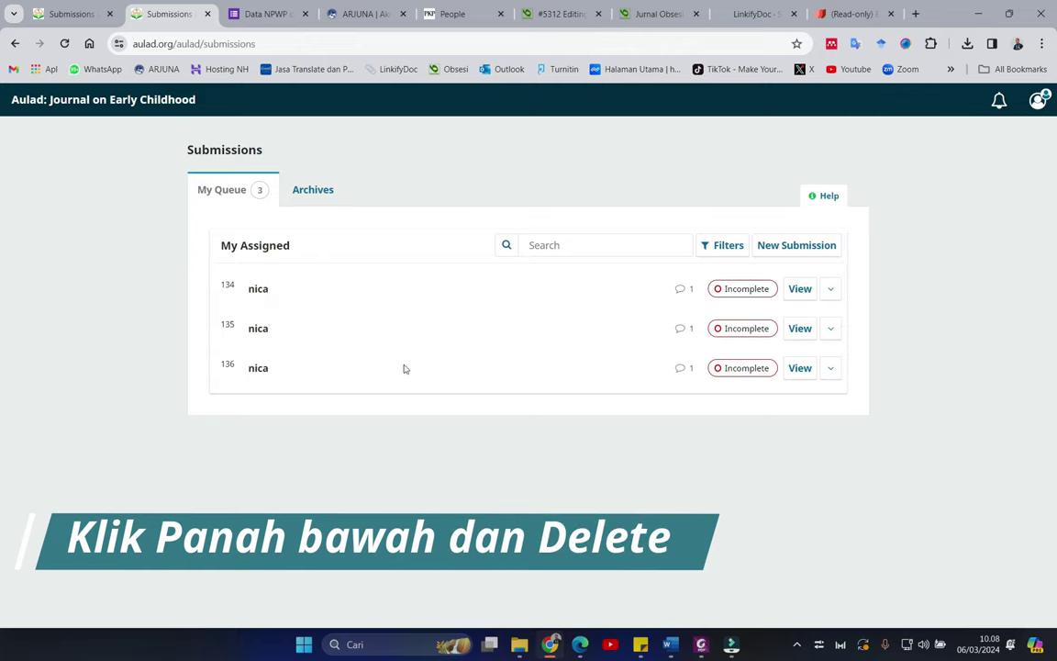
Permanently delete the author's incomplete submissions 134, 135 and 136 from My Queue
left_click(830, 290)
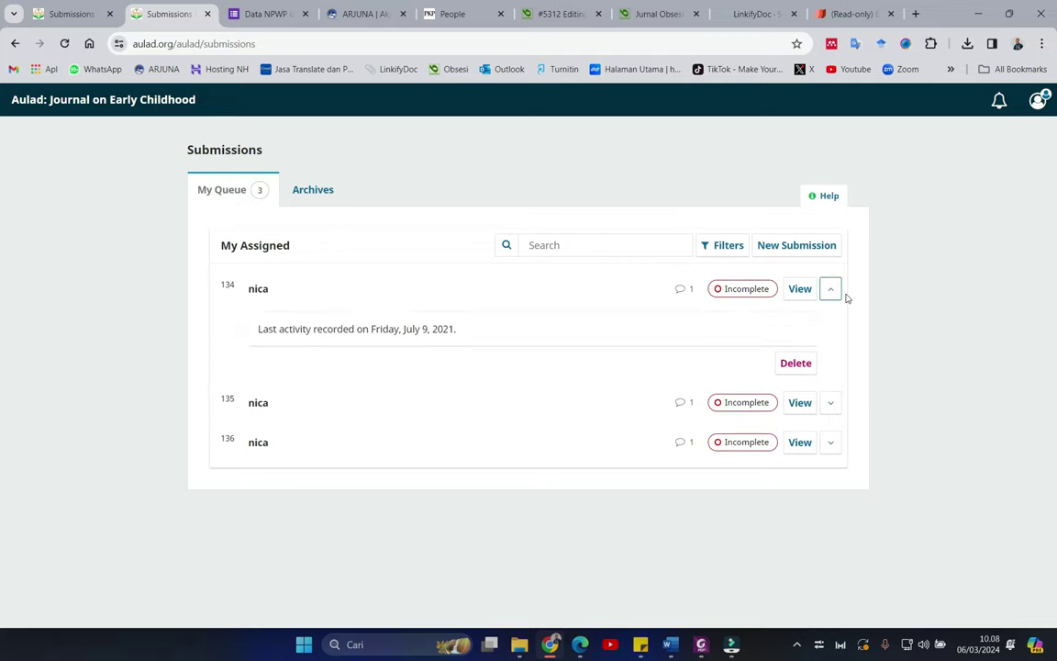
left_click(795, 364)
left_click(639, 375)
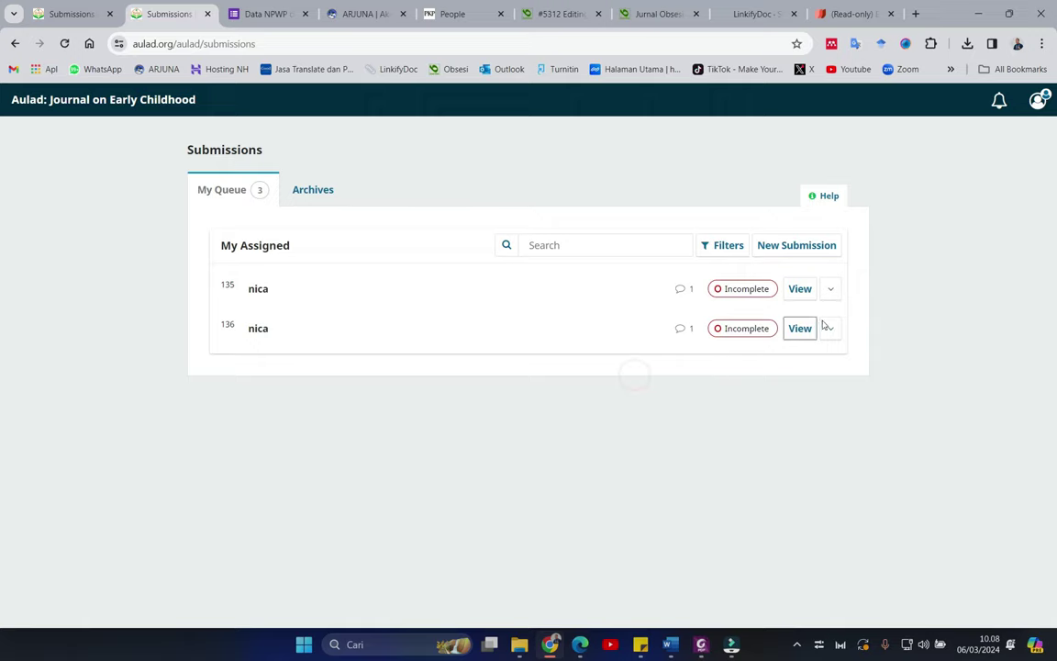
left_click(830, 290)
left_click(794, 365)
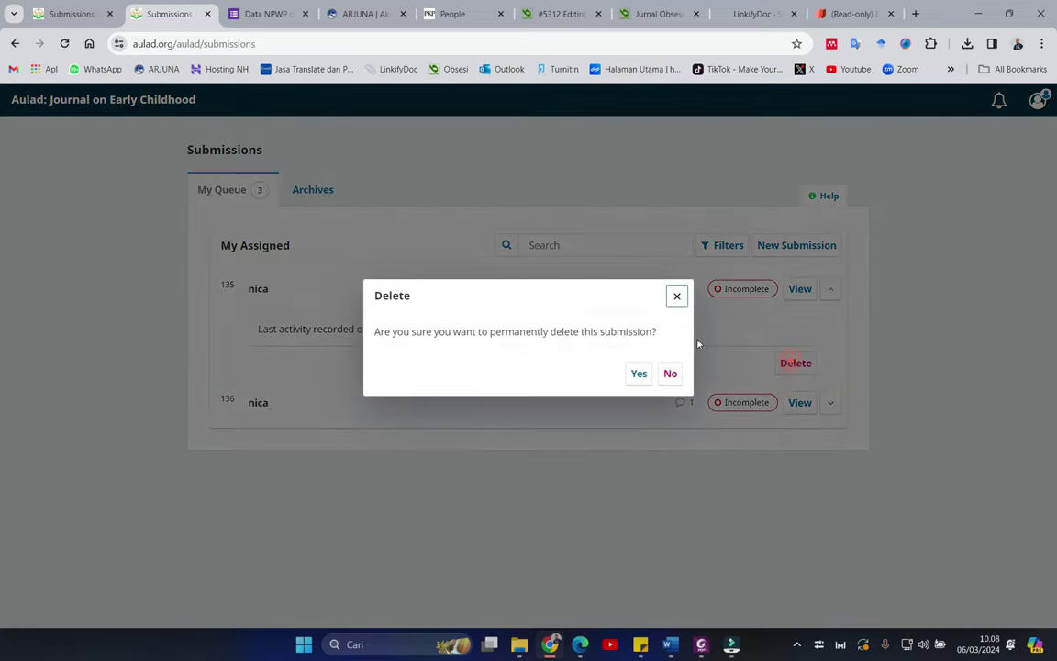
left_click(635, 373)
left_click(831, 290)
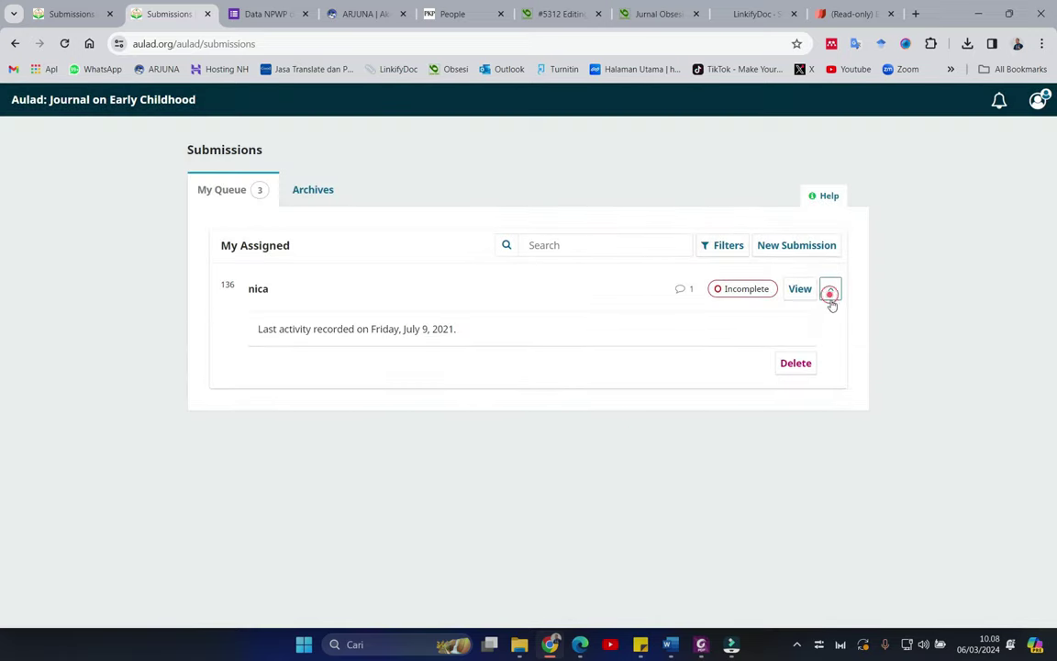
left_click(795, 363)
left_click(639, 374)
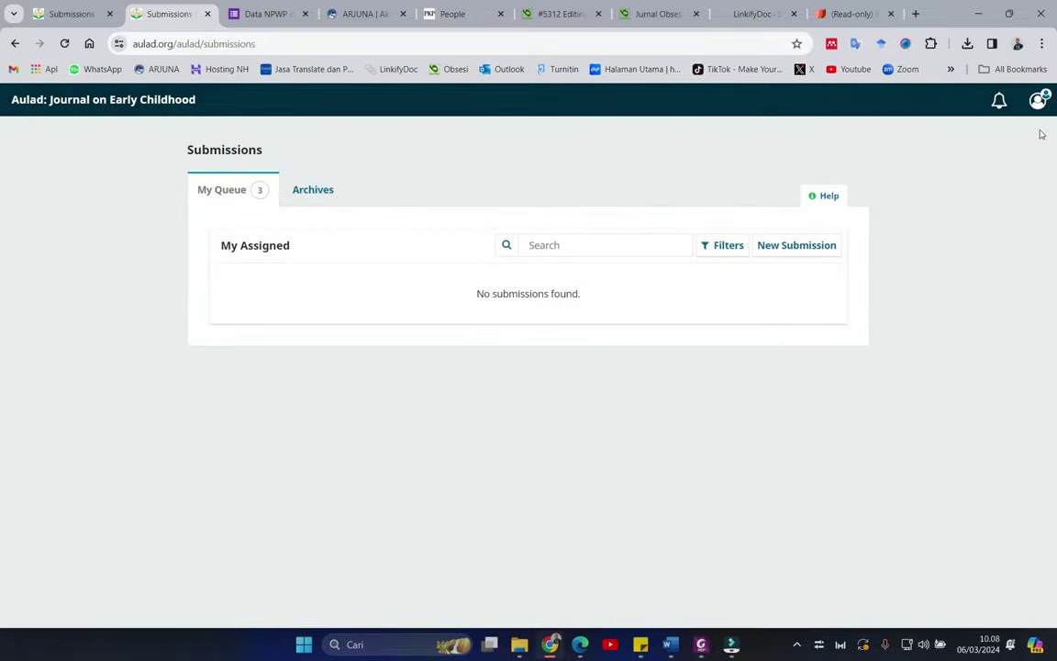
Log out of the author's account and refresh the All Active submissions list in the first browser tab
left_click(1037, 100)
left_click(988, 211)
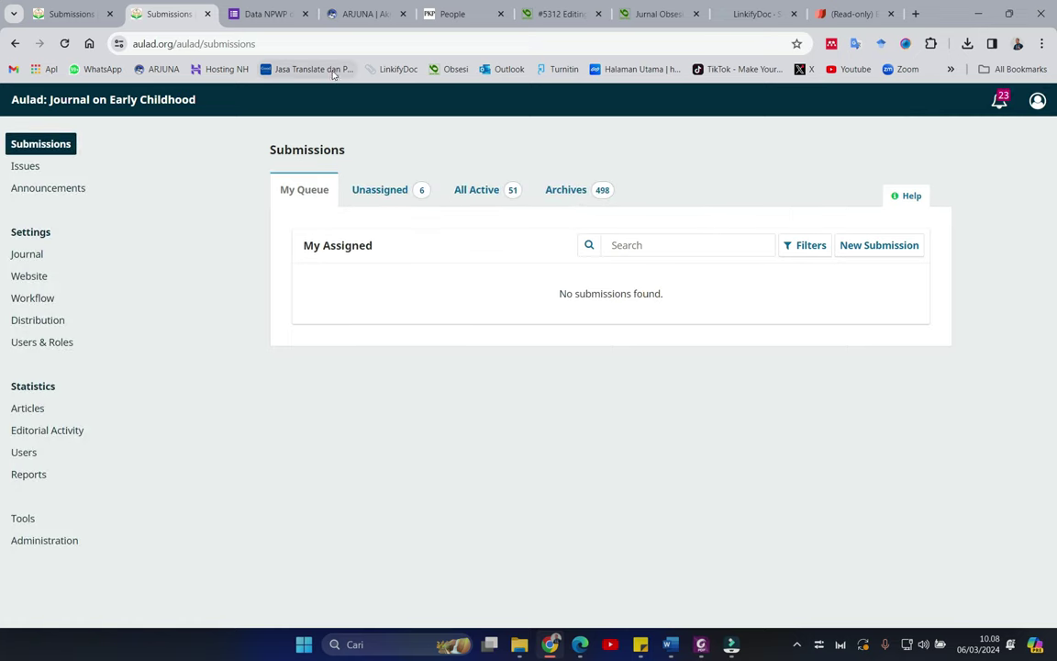
left_click(71, 12)
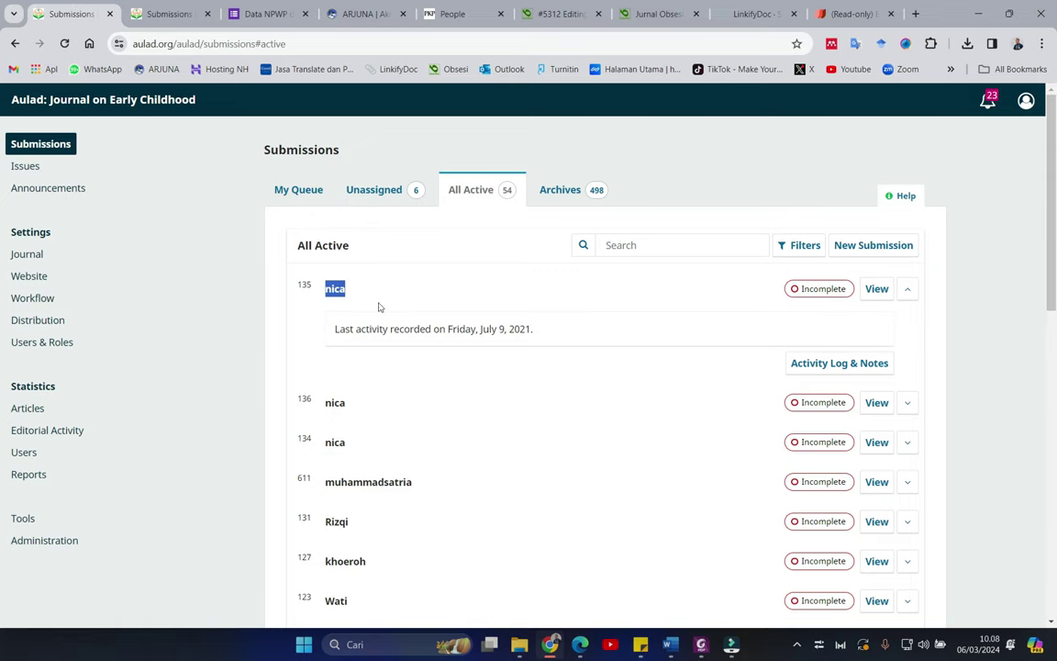
left_click(65, 43)
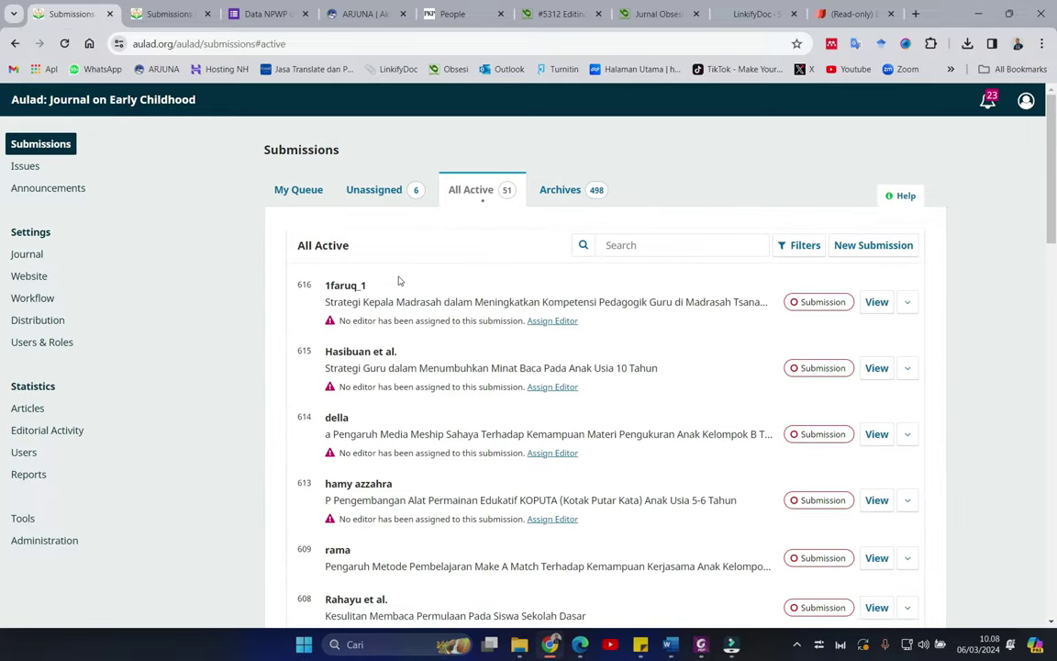
Go to page 2 of the All Active list and copy the author name of incomplete submission 611
scroll(467, 256, "down", 15)
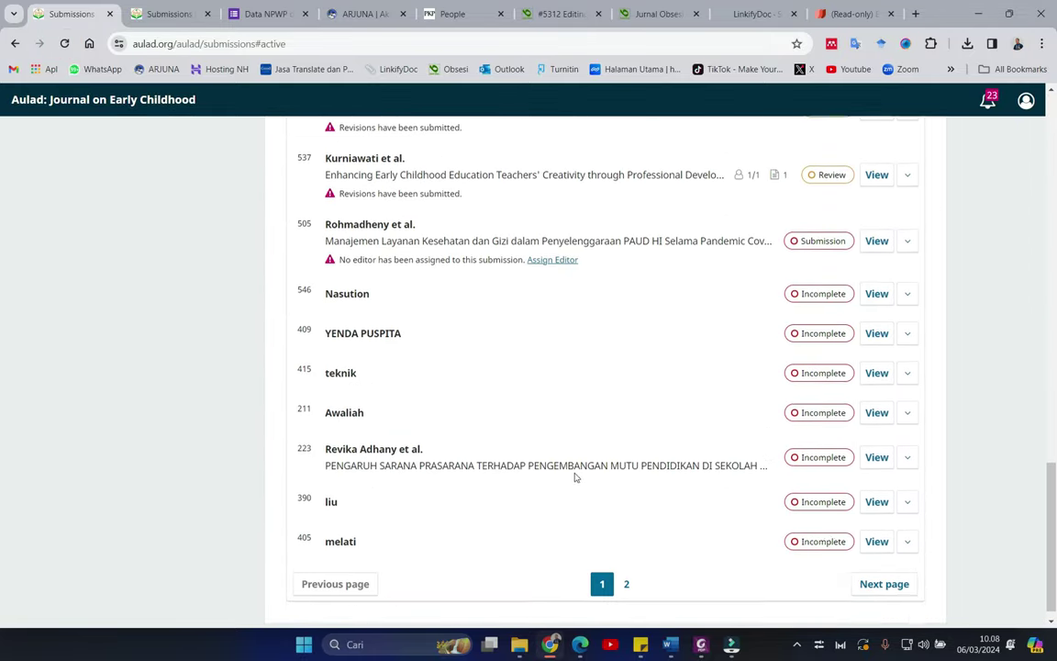
left_click(627, 566)
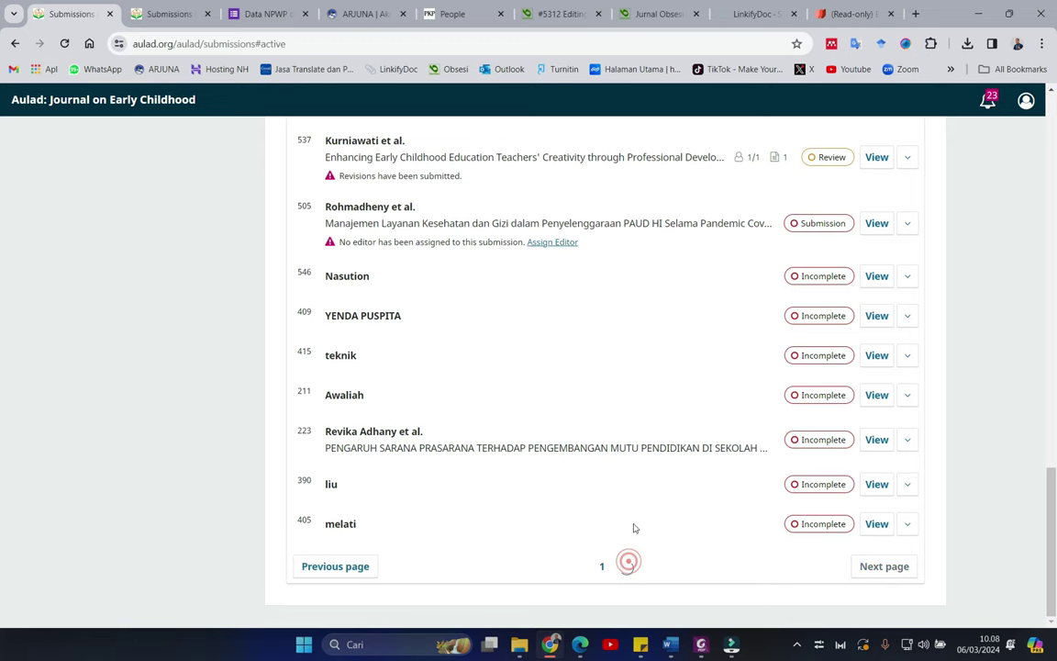
scroll(568, 392, "up", 10)
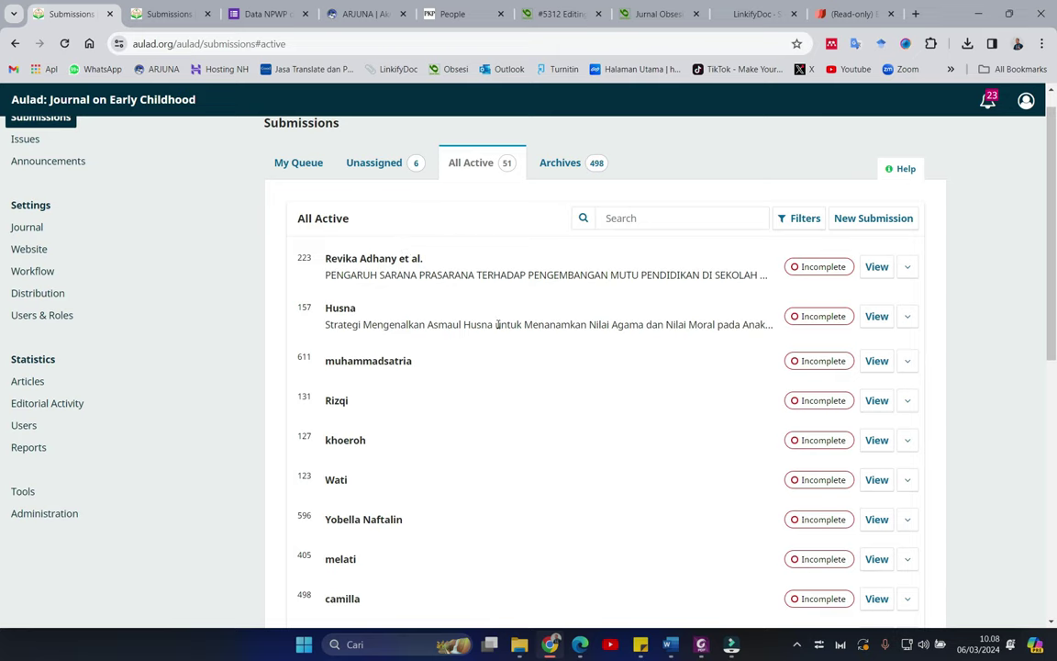
double_click(362, 360)
right_click(359, 363)
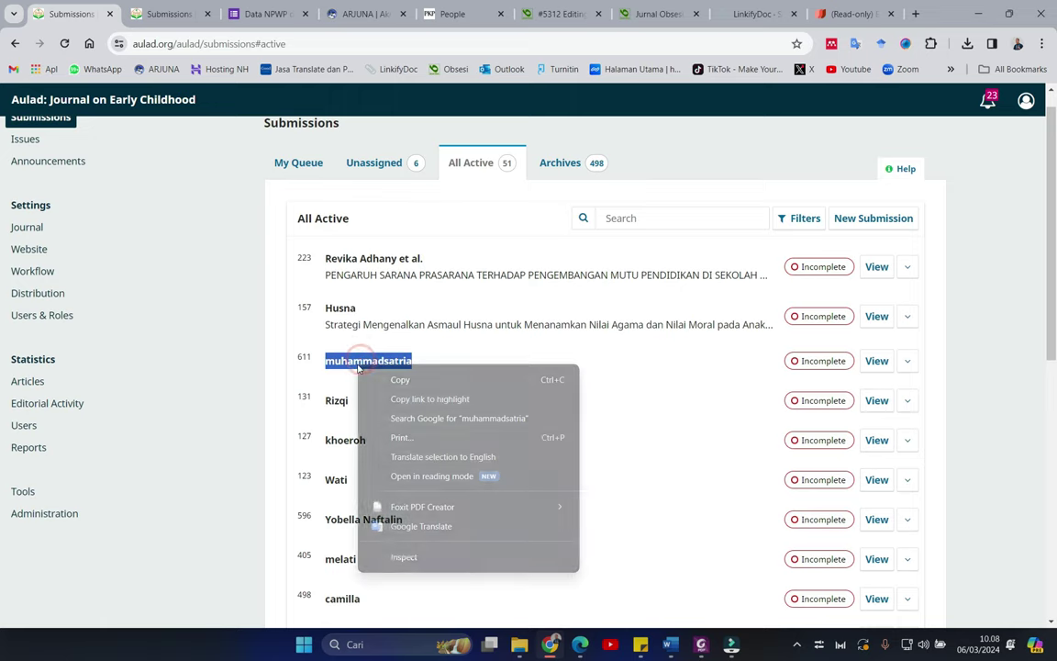
left_click(401, 380)
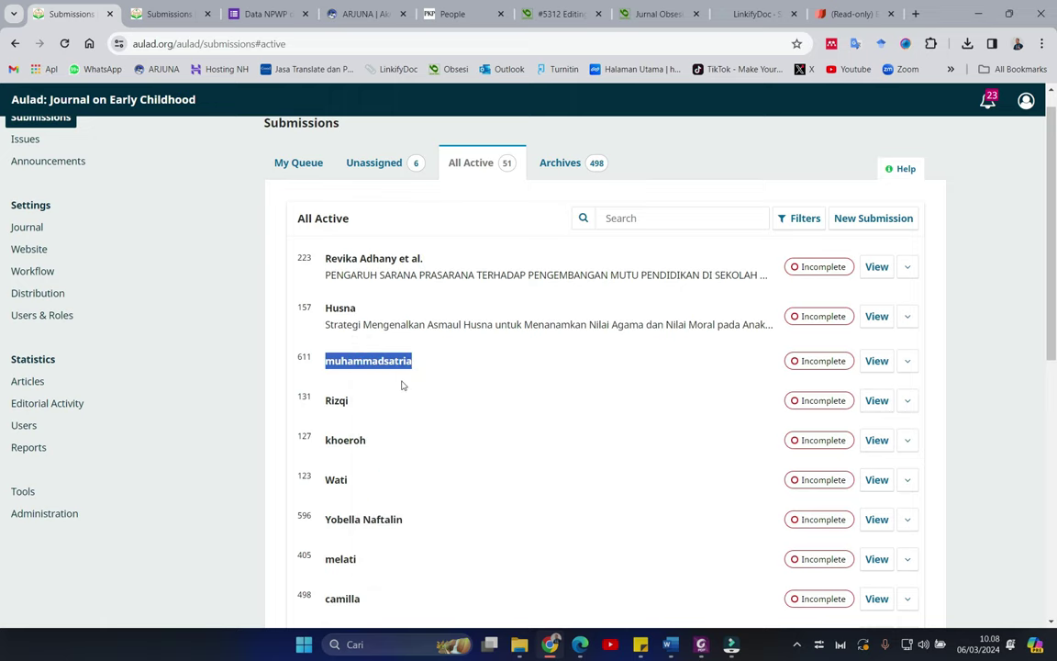
Search the current users in Users & Roles in the second browser tab for submission 611's author name
left_click(161, 16)
left_click(36, 343)
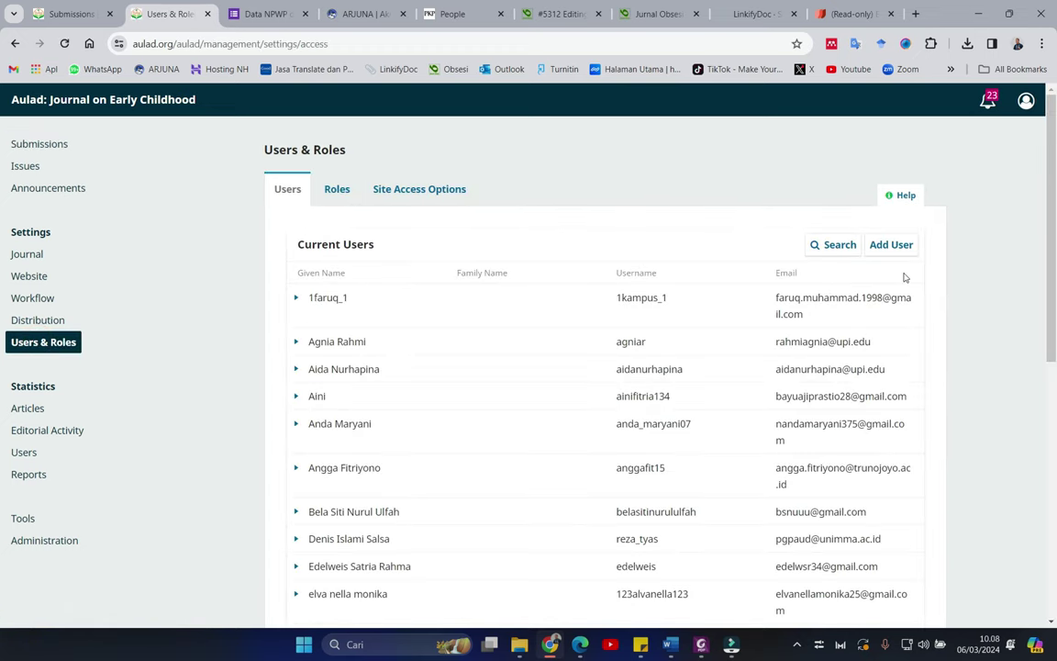
left_click(840, 245)
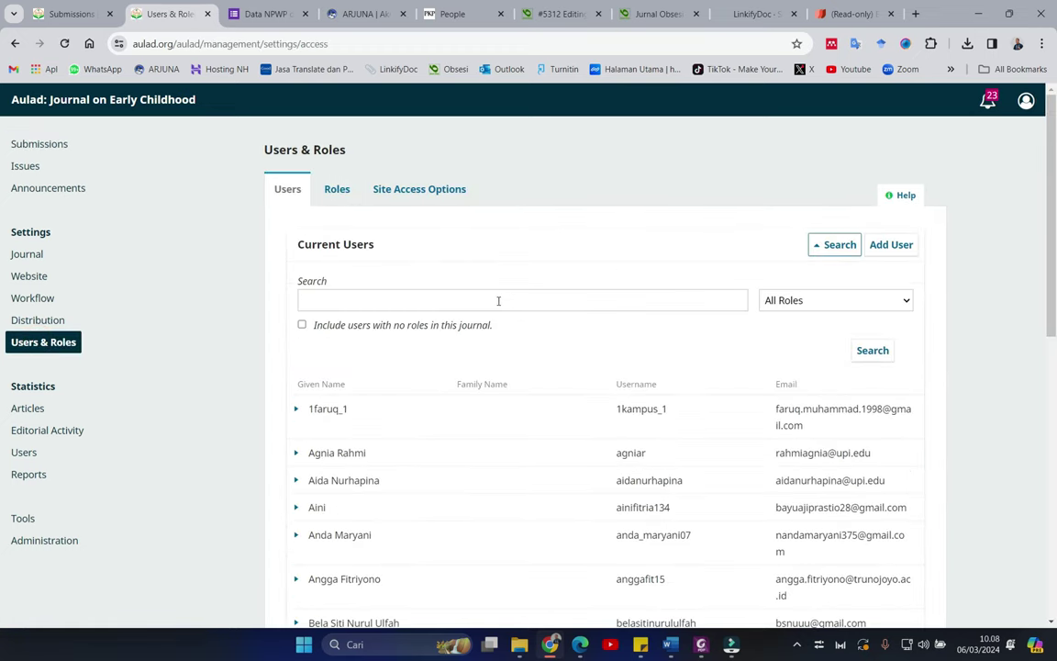
left_click(498, 300)
right_click(497, 300)
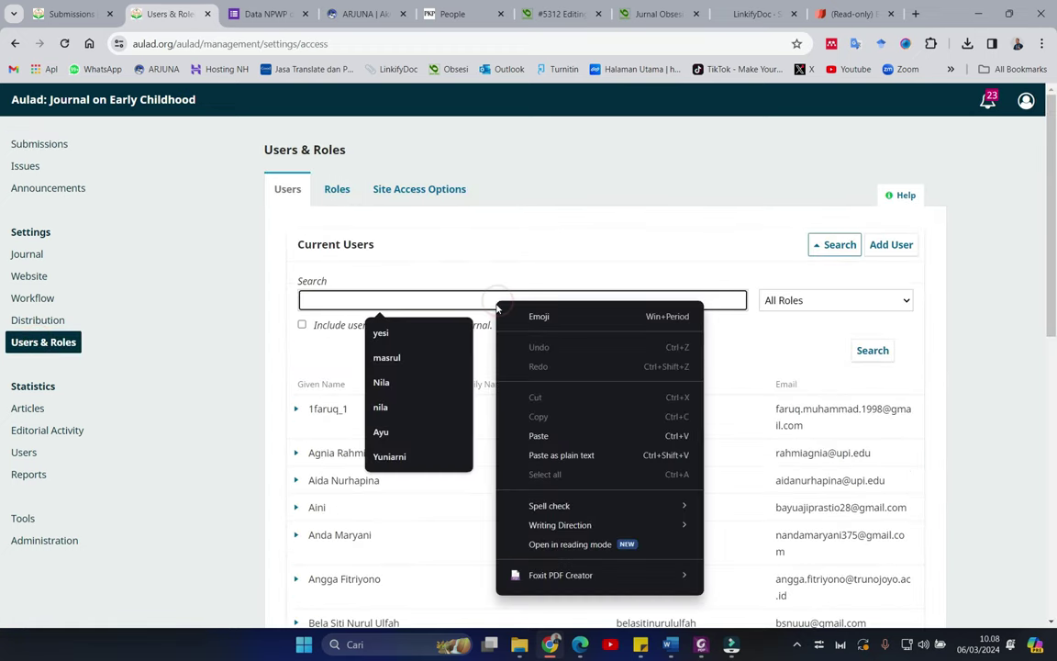
left_click(539, 436)
left_click(870, 348)
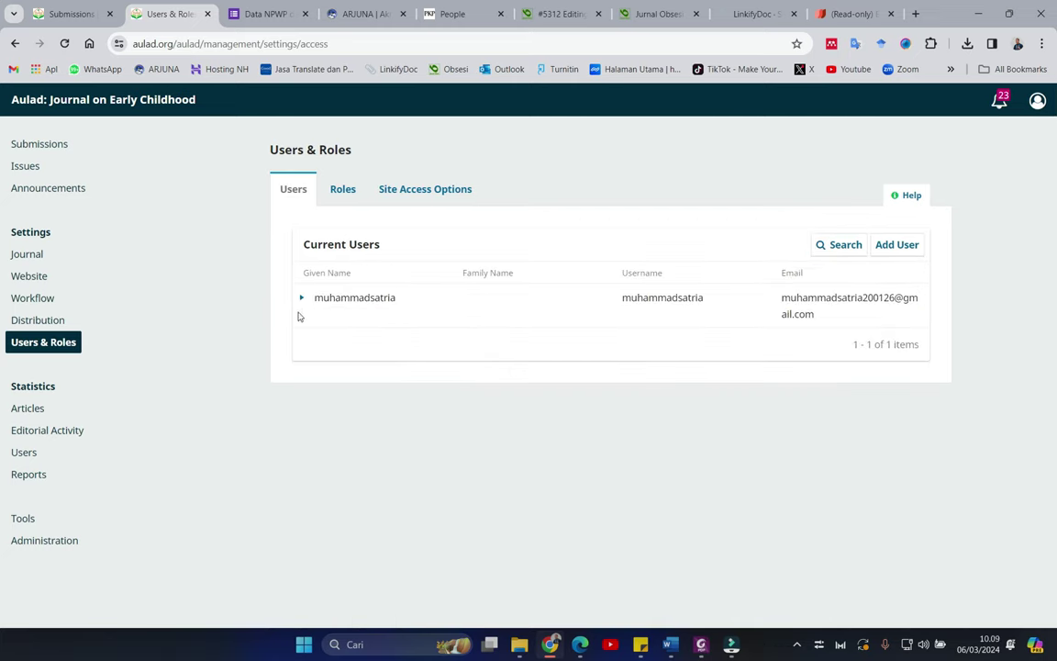
Log in as the found author of submission 611 and permanently delete that incomplete submission from My Queue
left_click(300, 298)
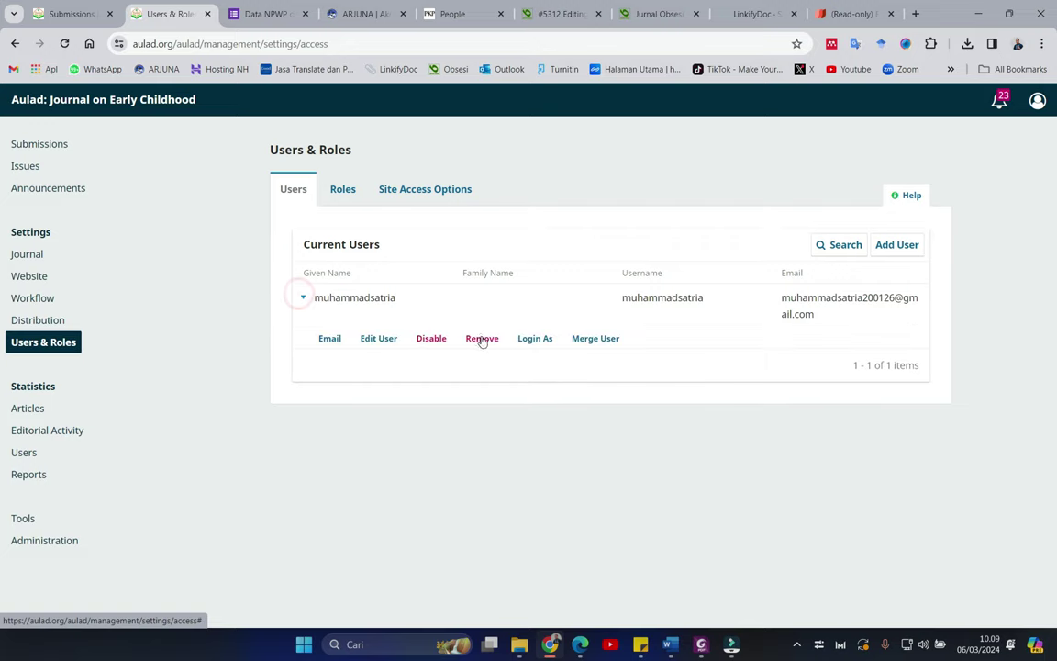
left_click(536, 338)
left_click(623, 201)
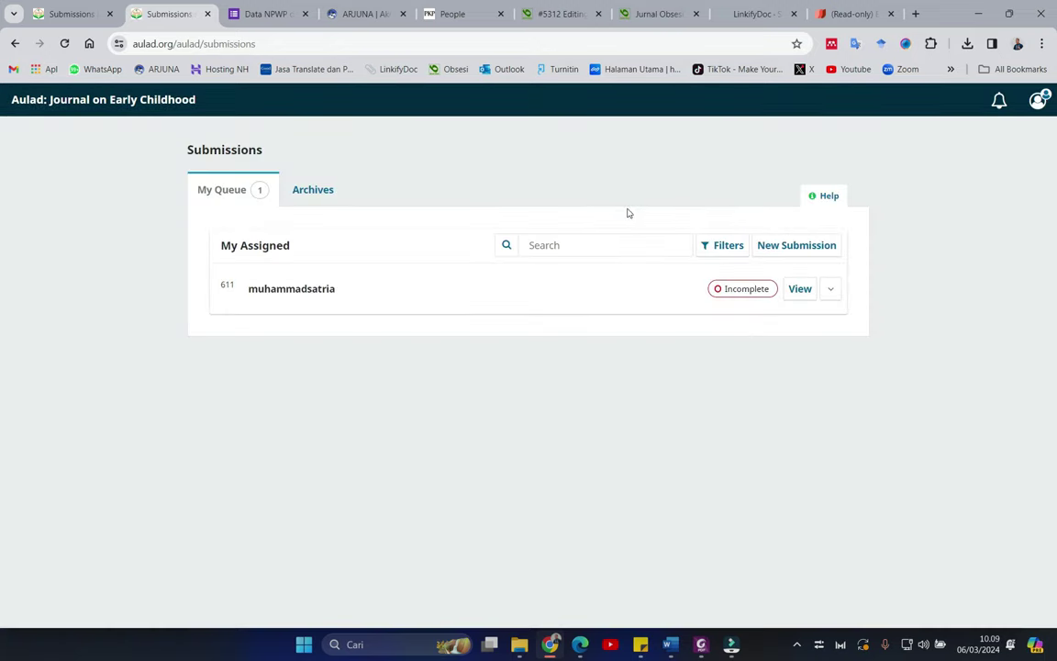
left_click(831, 289)
left_click(787, 364)
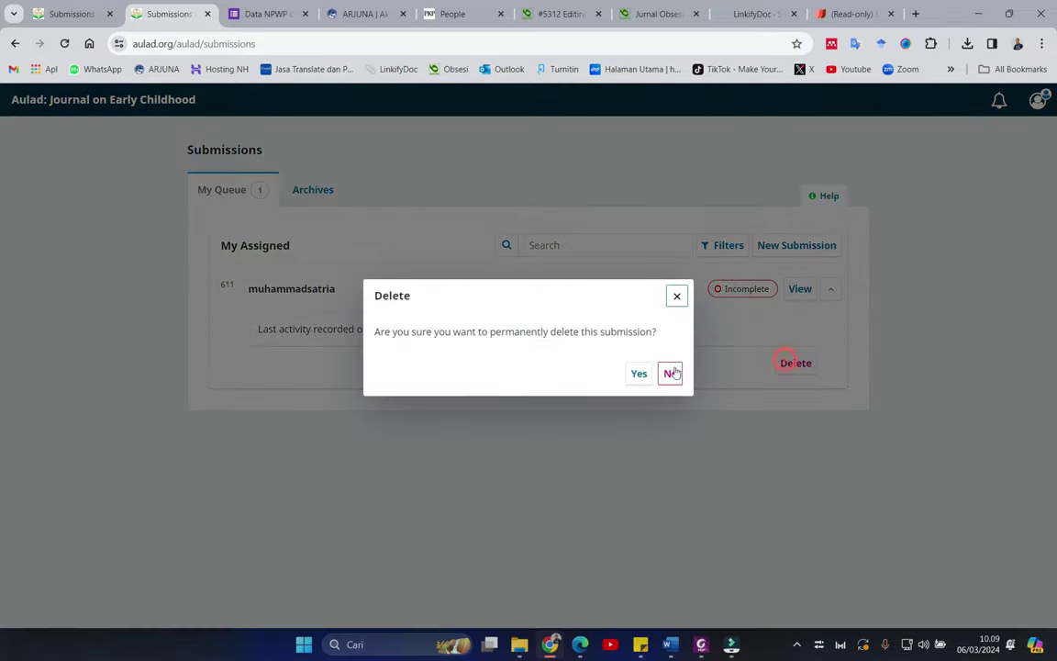
left_click(637, 374)
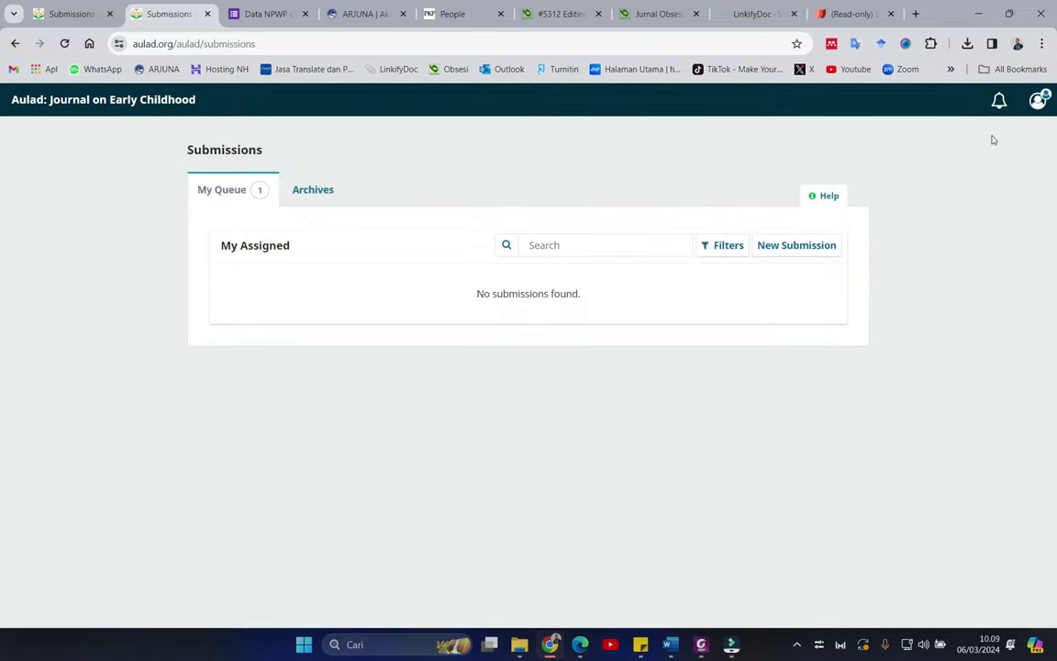
Log out of the impersonated author's account and refresh the All Active submissions list in the first browser tab
left_click(1038, 98)
left_click(998, 229)
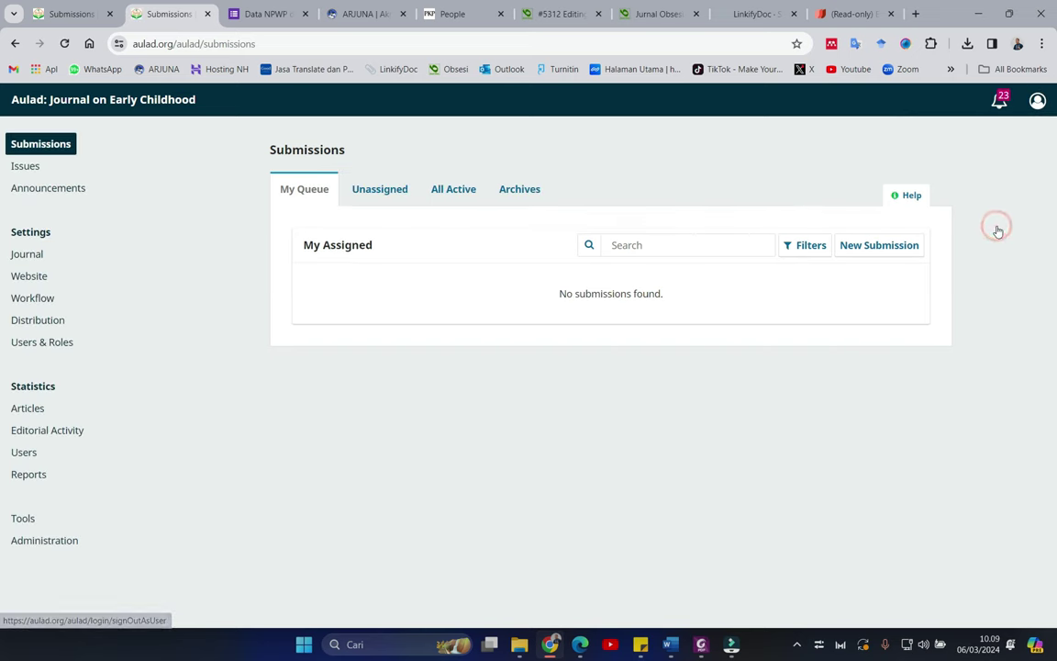
left_click(73, 13)
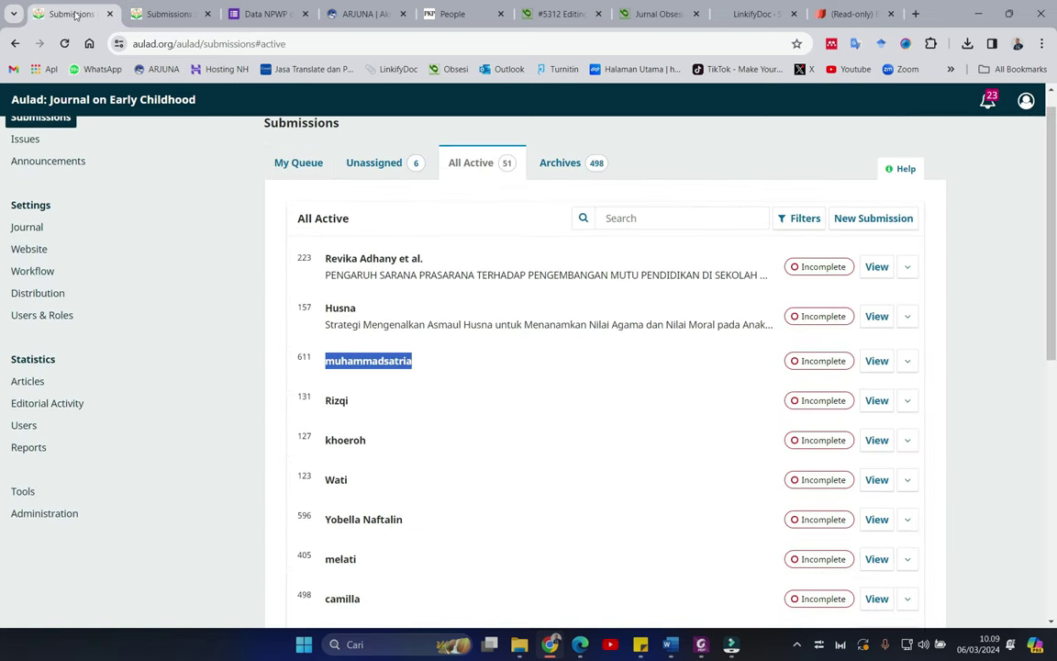
left_click(65, 43)
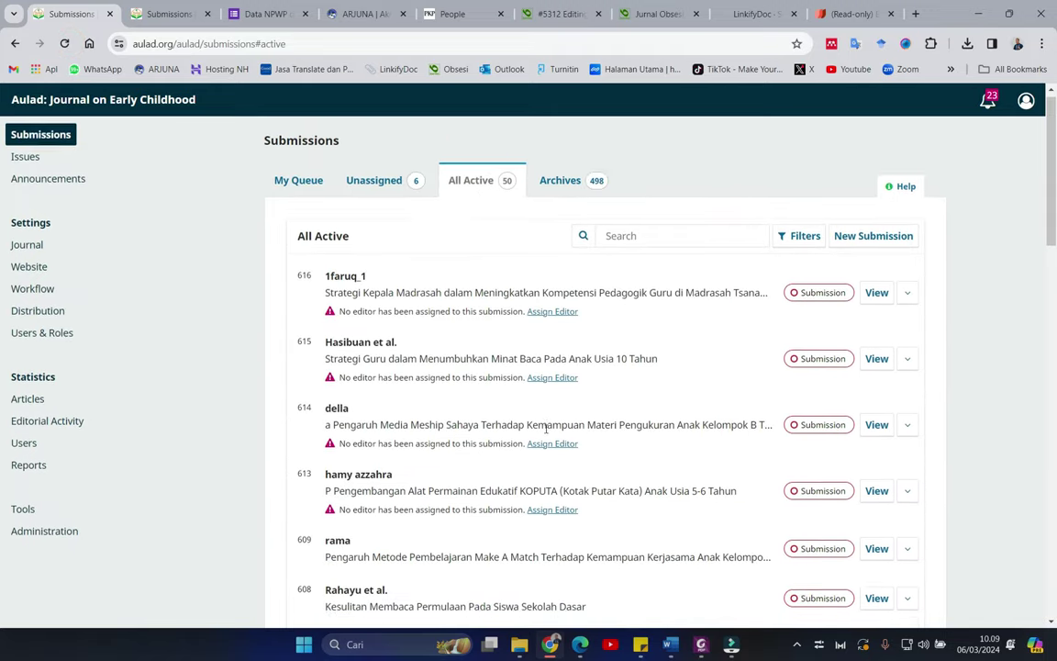
Copy the author name of incomplete submission 409 from page 1 of the All Active list
scroll(553, 393, "down", 10)
scroll(564, 375, "down", 5)
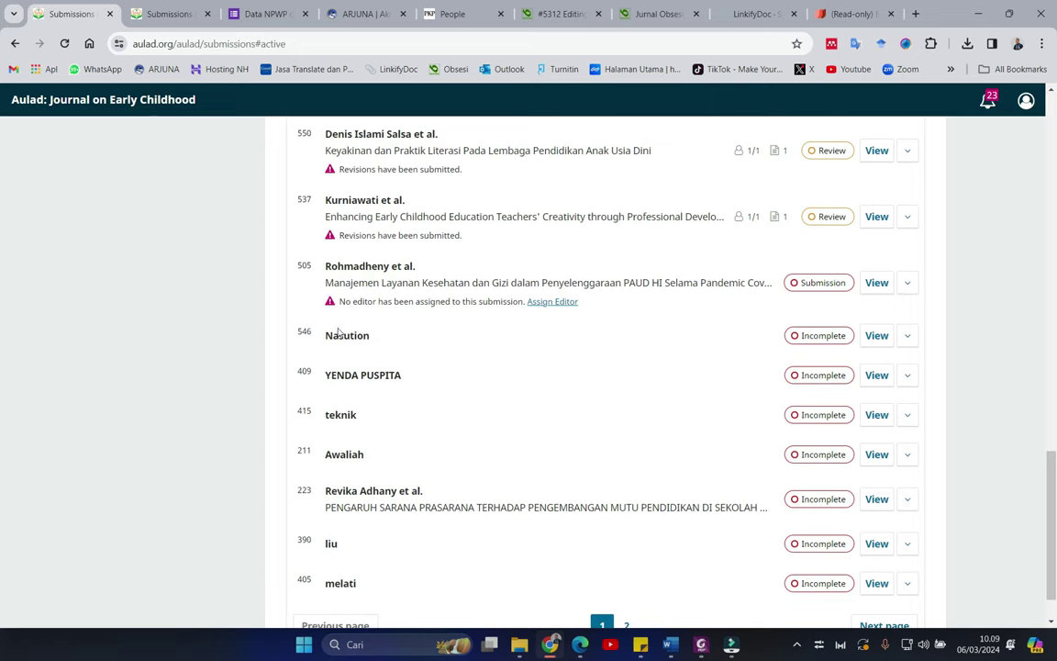
triple_click(327, 374)
right_click(393, 375)
left_click(409, 391)
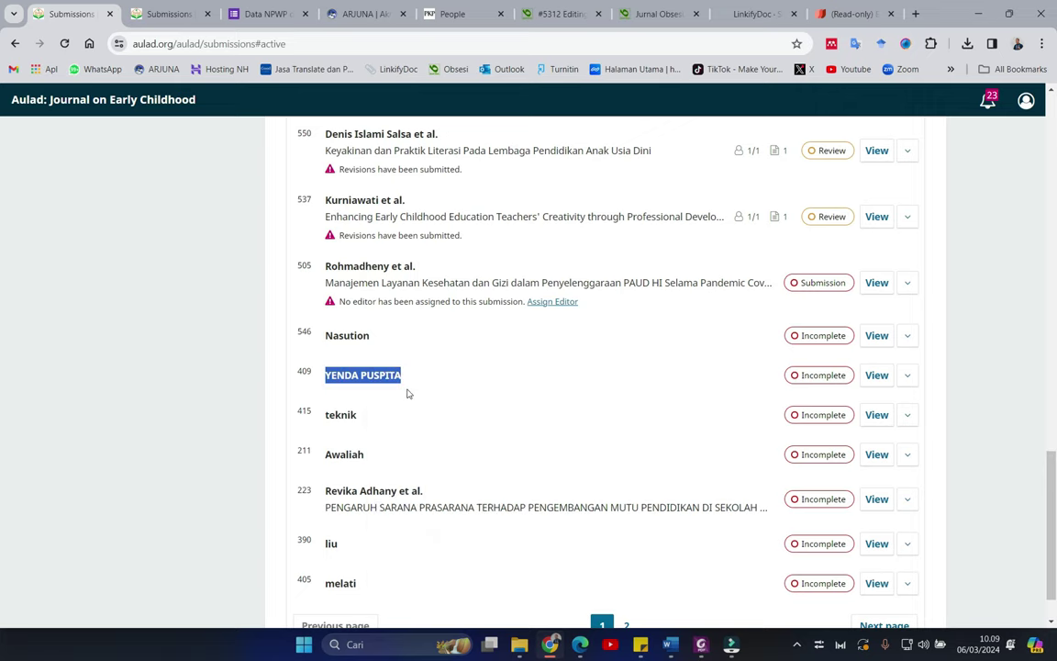
Search the current users in Users & Roles in the second browser tab for submission 409's author name
left_click(156, 11)
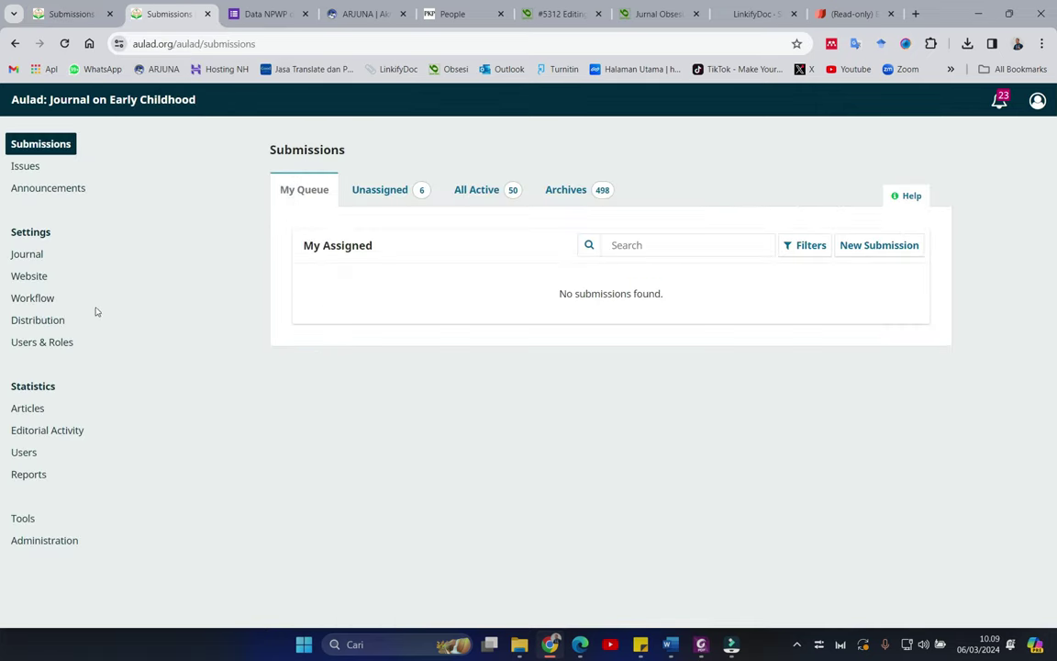
left_click(42, 345)
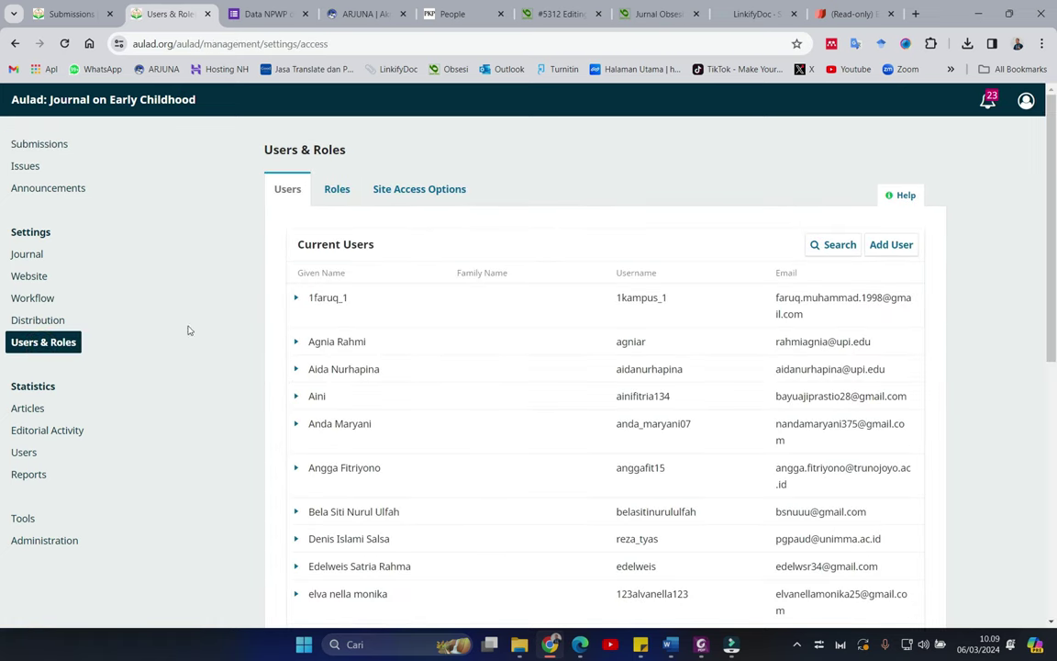
left_click(847, 248)
left_click(337, 298)
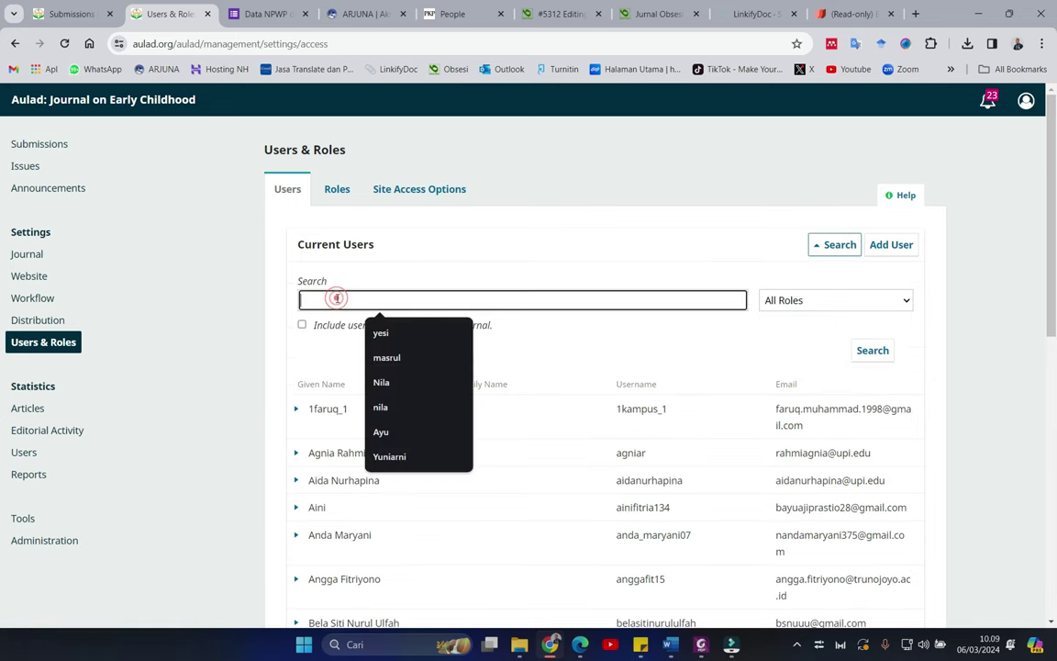
right_click(337, 299)
left_click(385, 441)
left_click(865, 351)
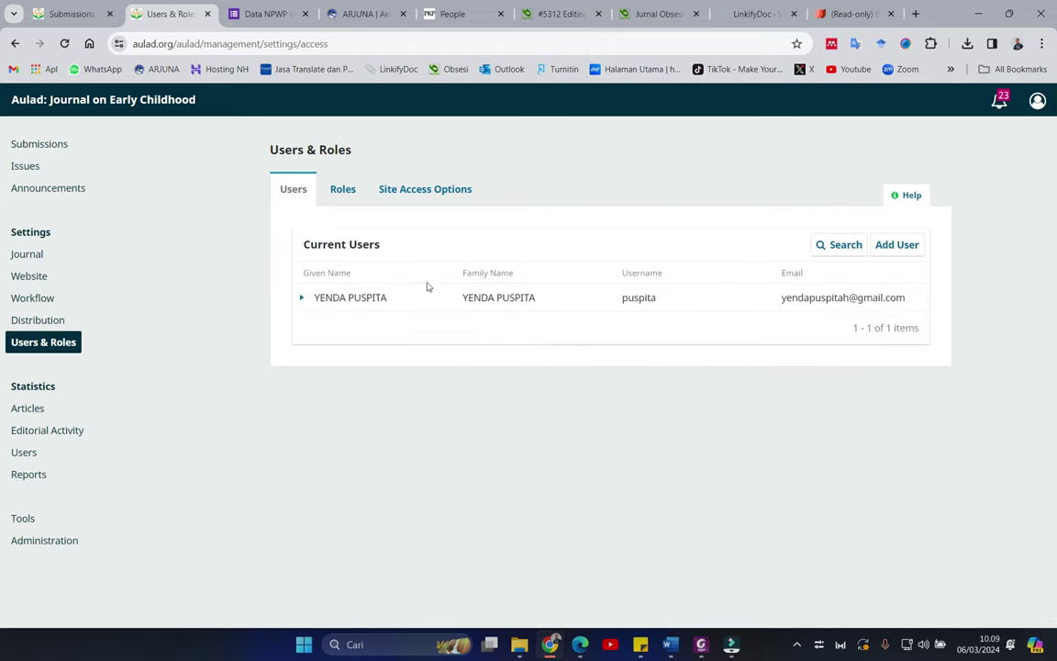
Log in as the found author of submission 409 and permanently delete that incomplete submission from My Queue
left_click(301, 298)
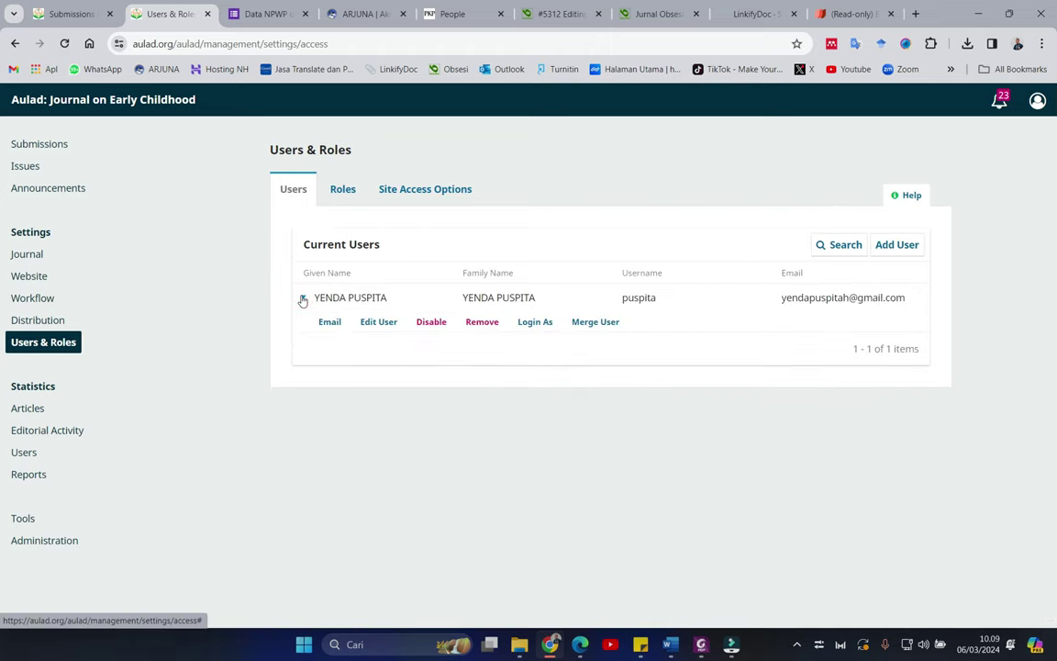
left_click(536, 322)
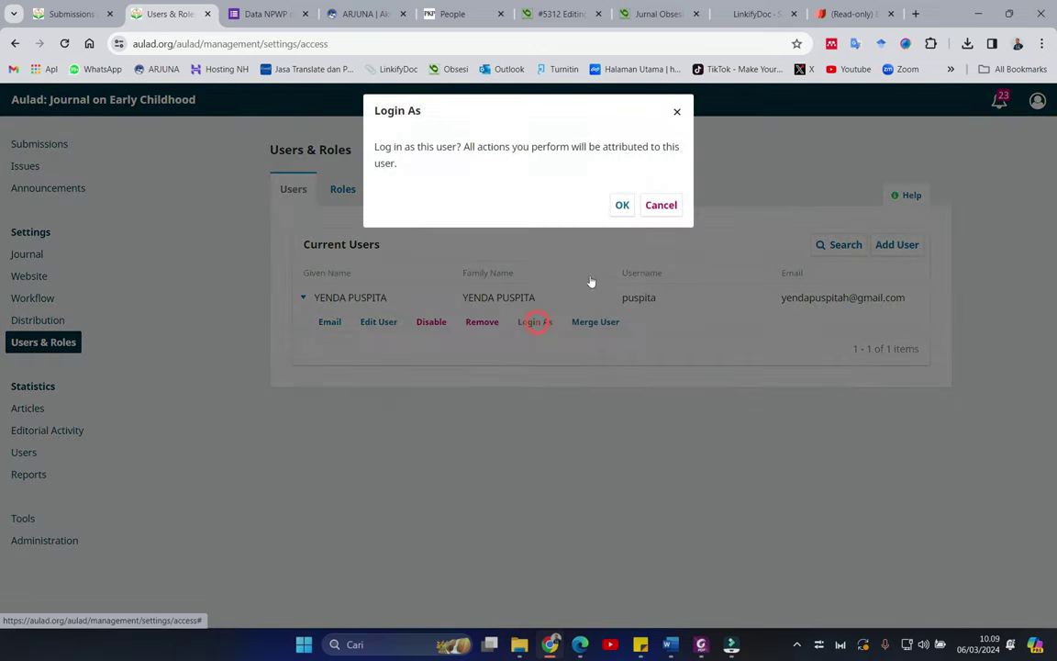
left_click(622, 206)
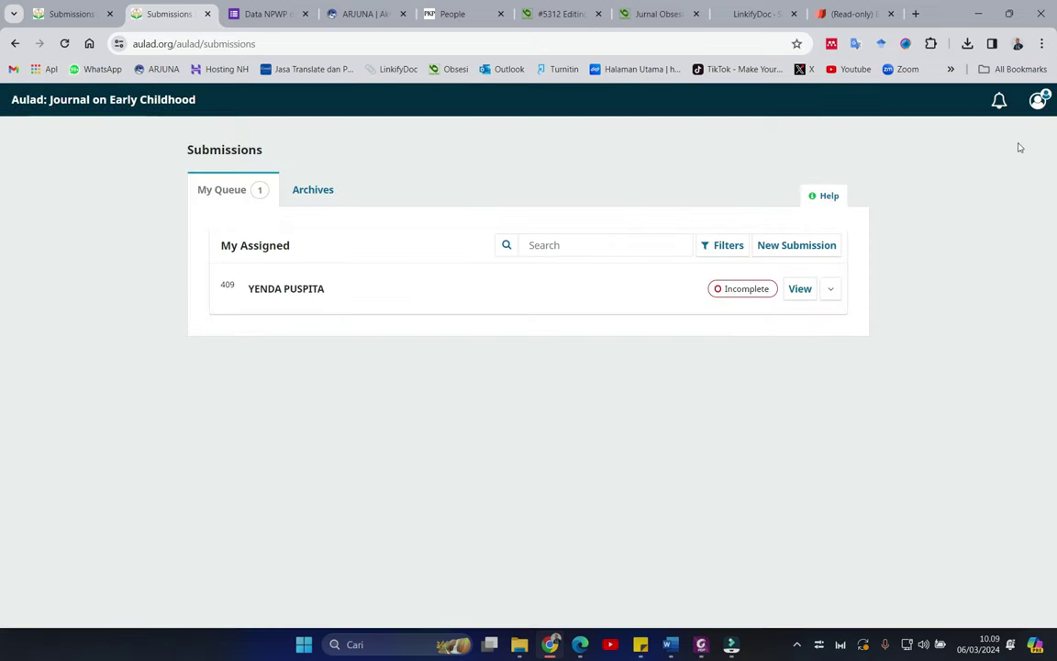
left_click(830, 288)
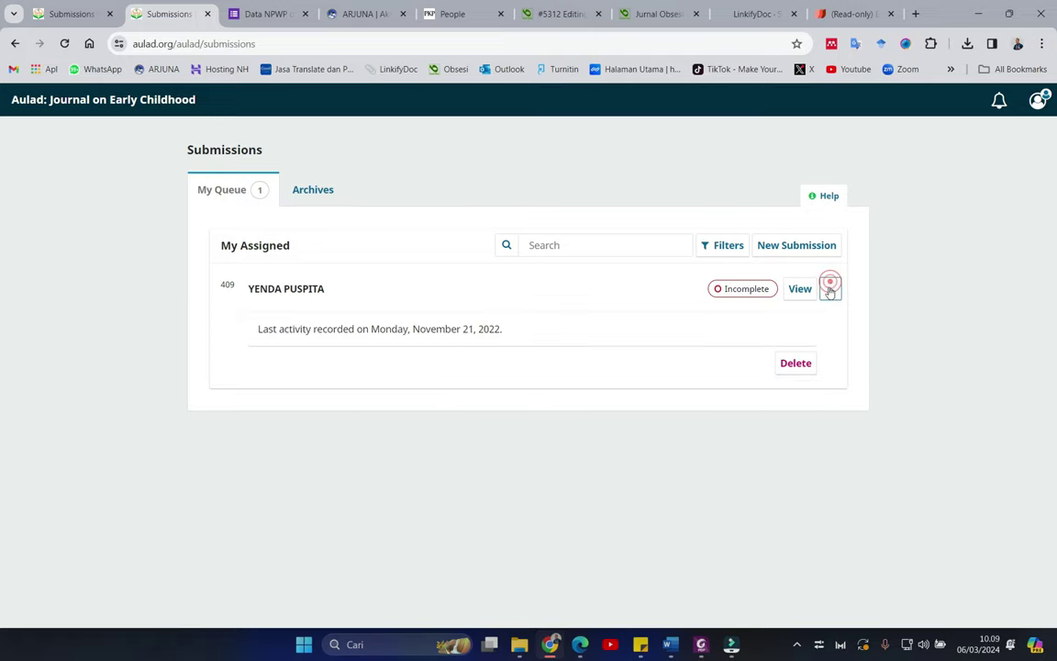
left_click(789, 363)
left_click(637, 373)
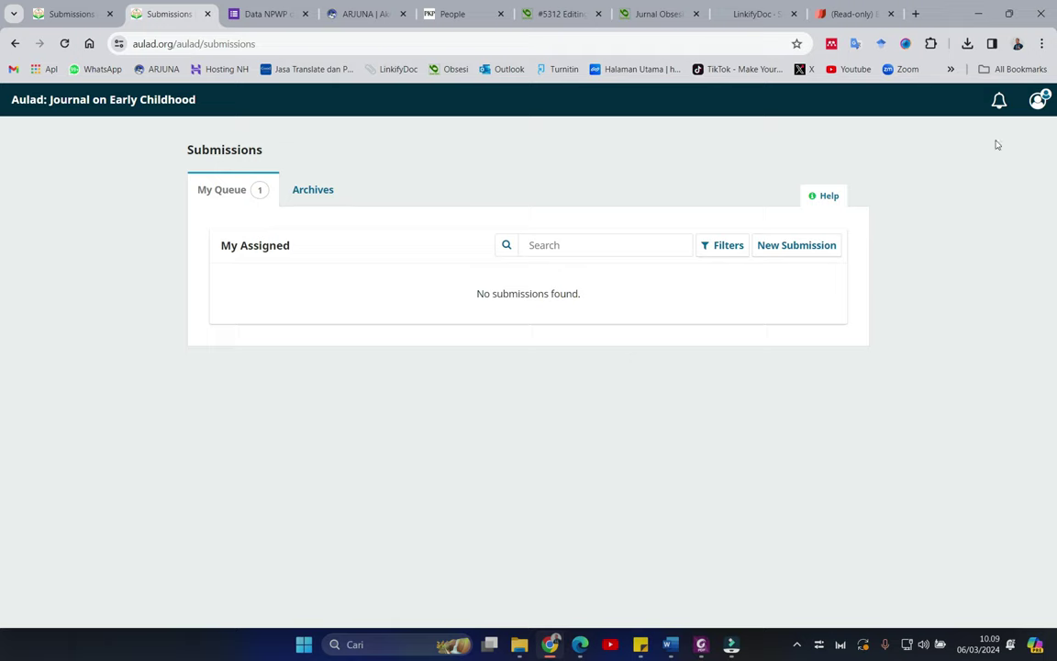
Log out of the author's account and return to the All Active list in the first browser tab
left_click(1037, 101)
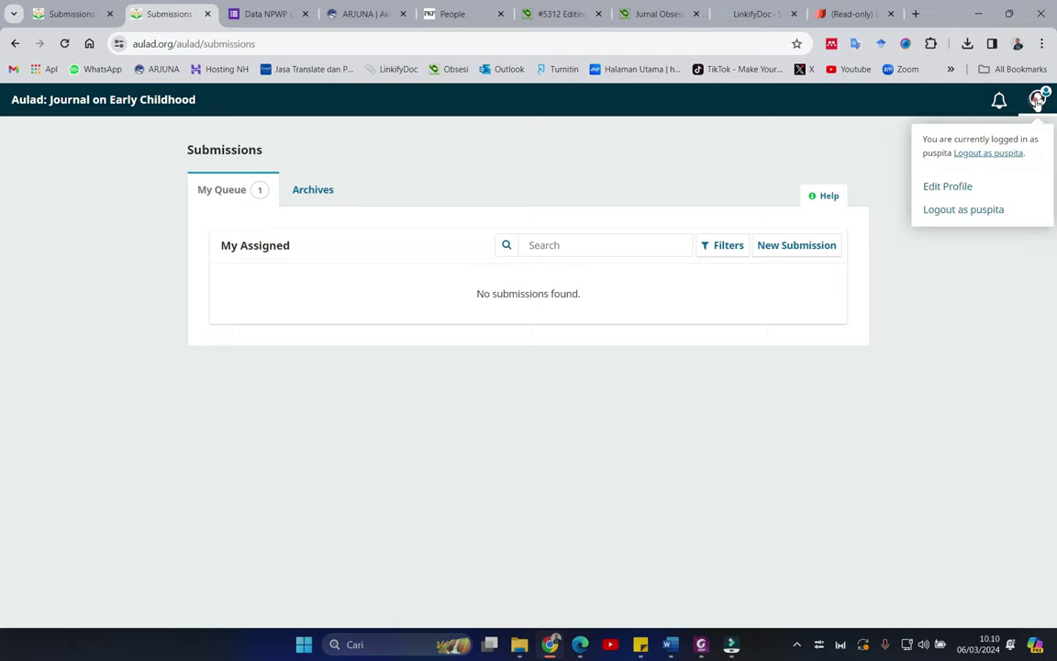
left_click(981, 209)
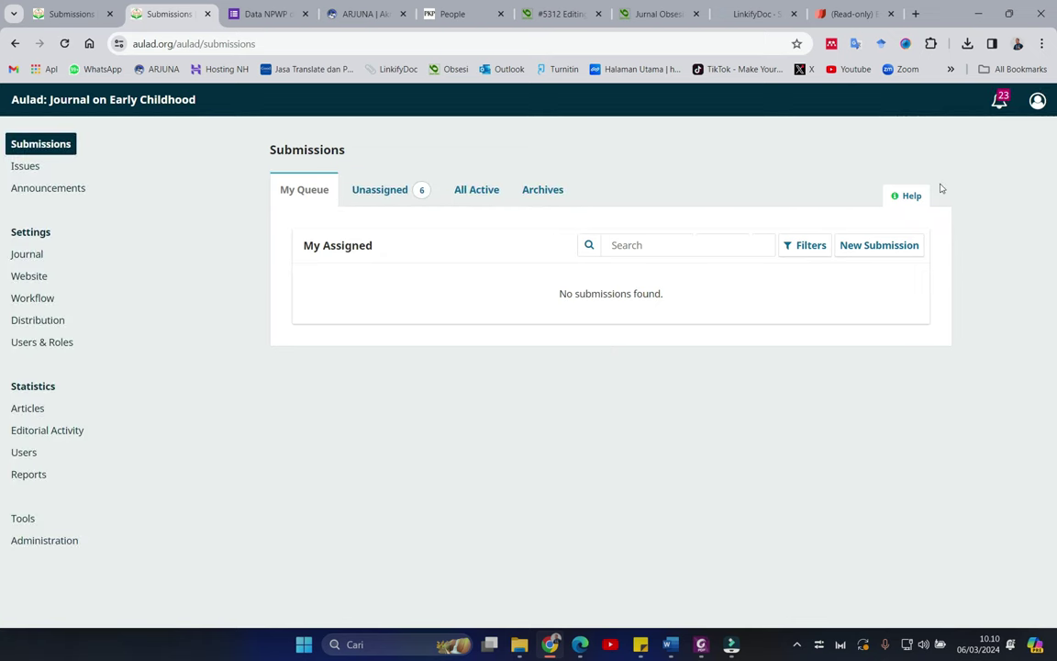
left_click(71, 17)
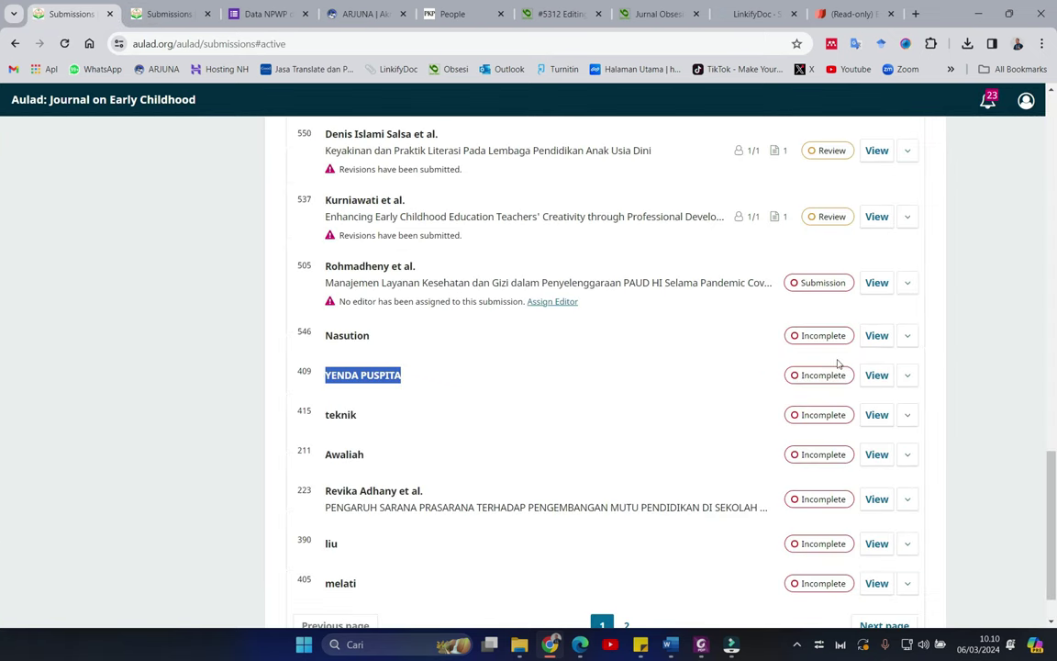
Try to open submission 409 from the outdated list, return to All Active and check the remaining incomplete entries
left_click(878, 376)
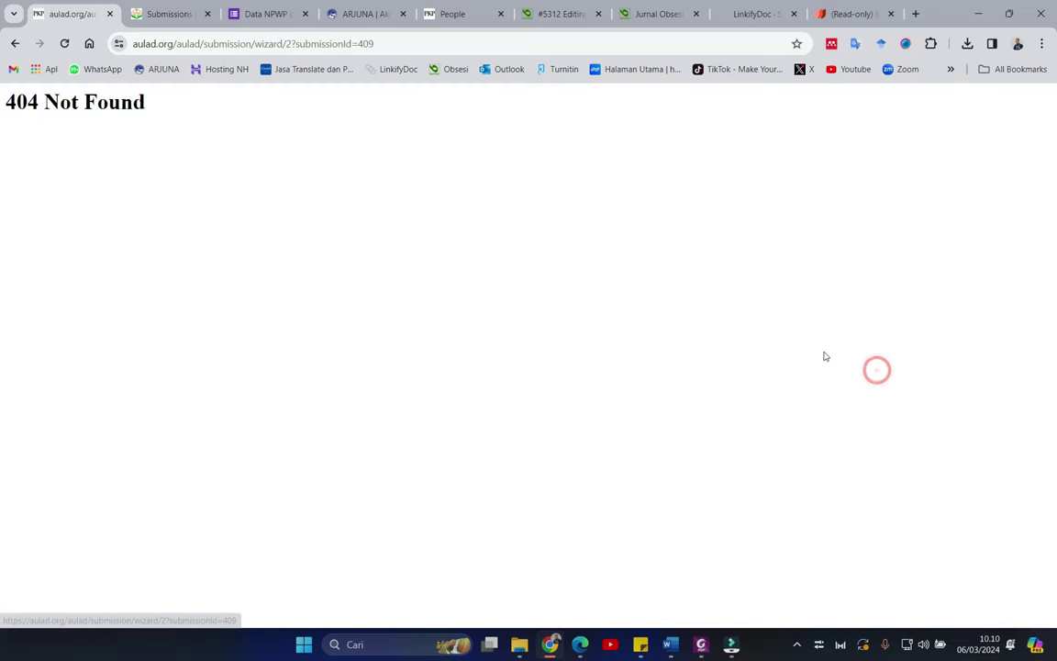
left_click(14, 44)
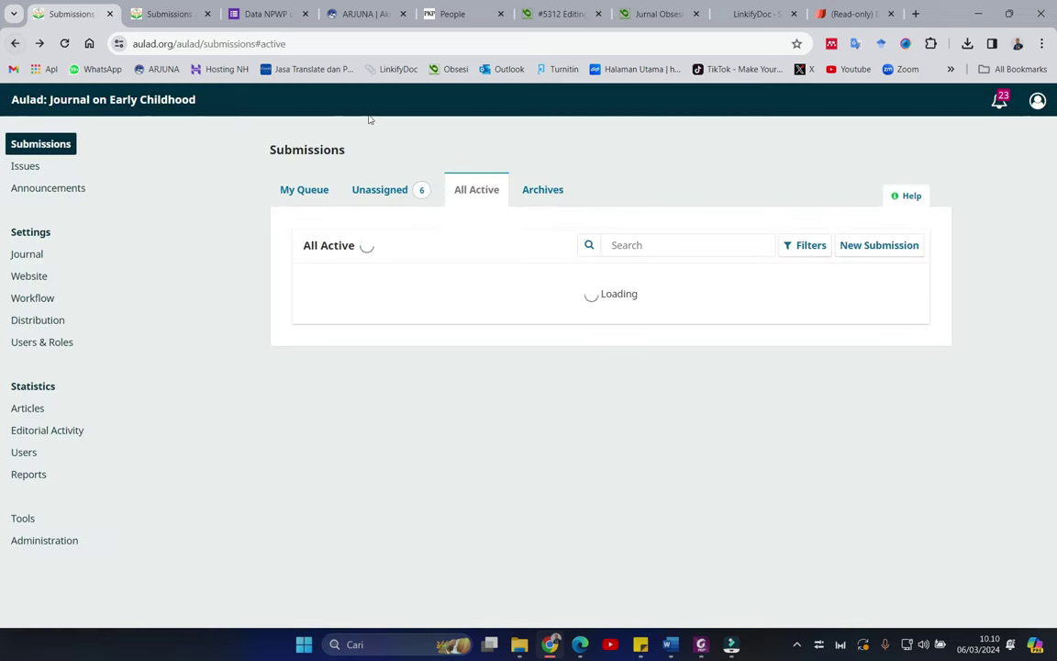
scroll(623, 302, "down", 12)
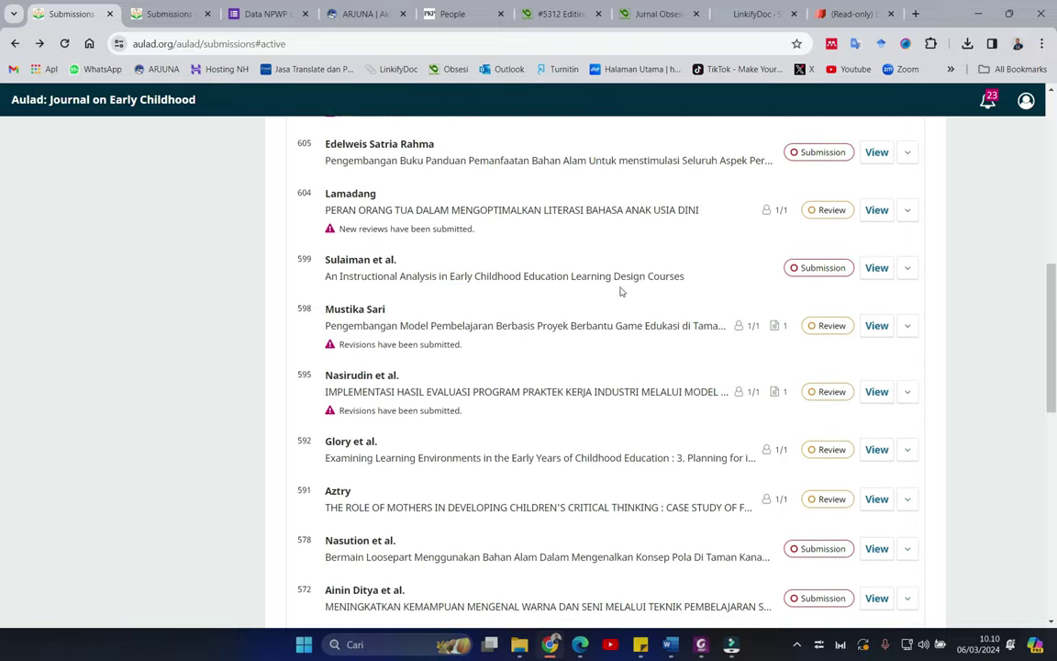
scroll(593, 259, "down", 3)
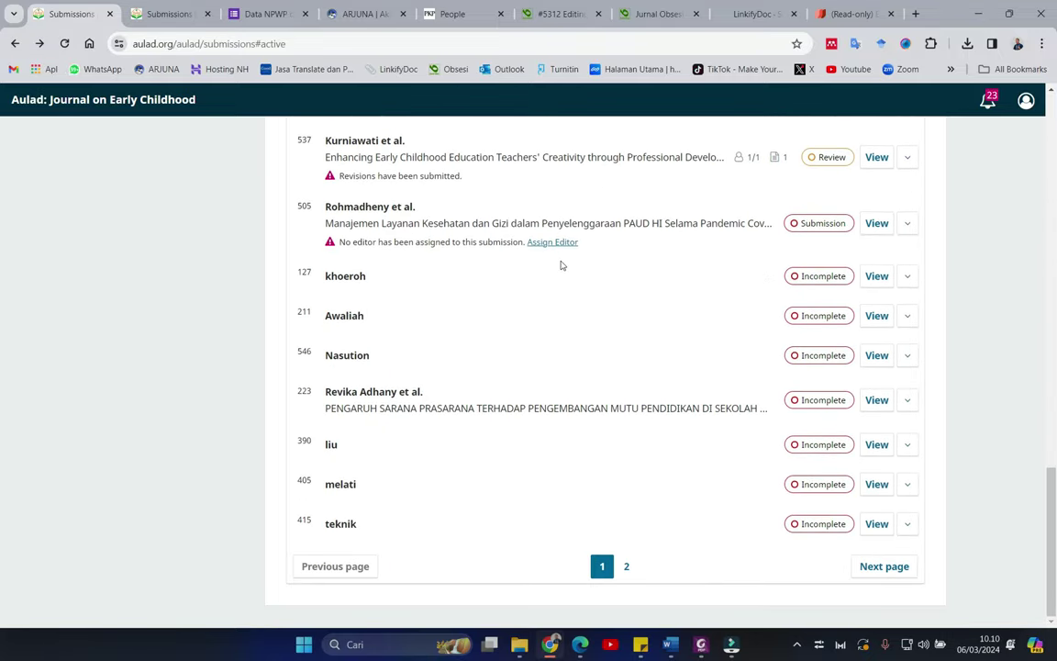